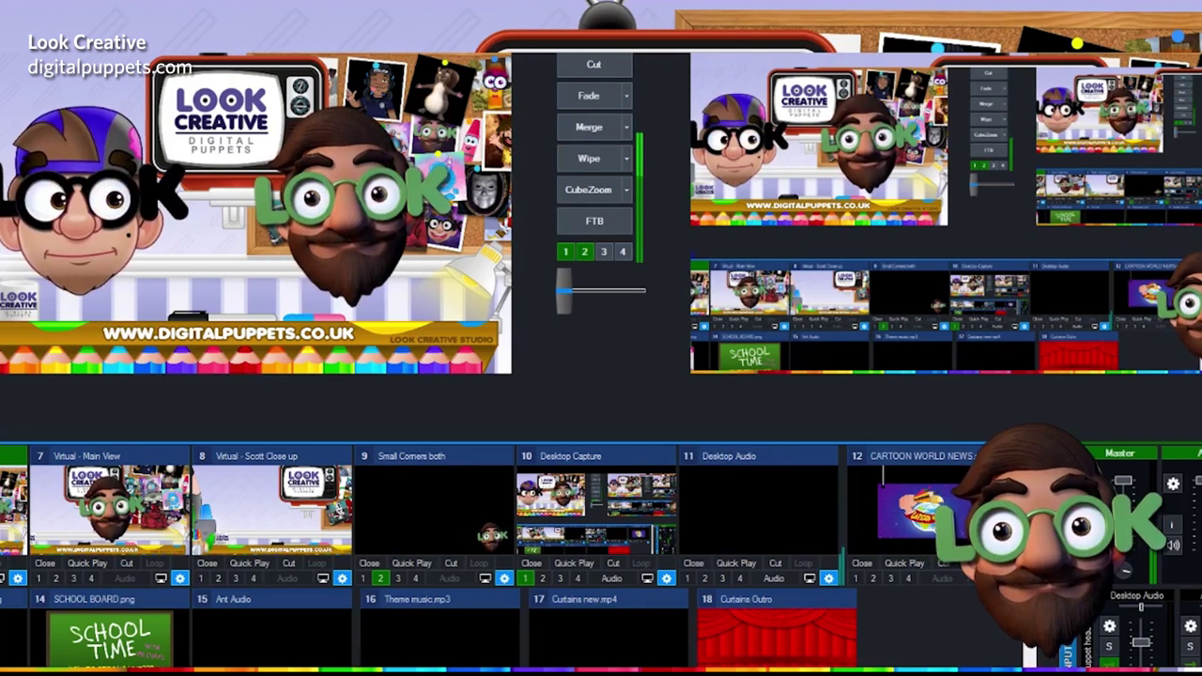
Bring the Soundplant keymap, with the 1.5-second Shout clip on D, in front of vMix
key(alt+Tab)
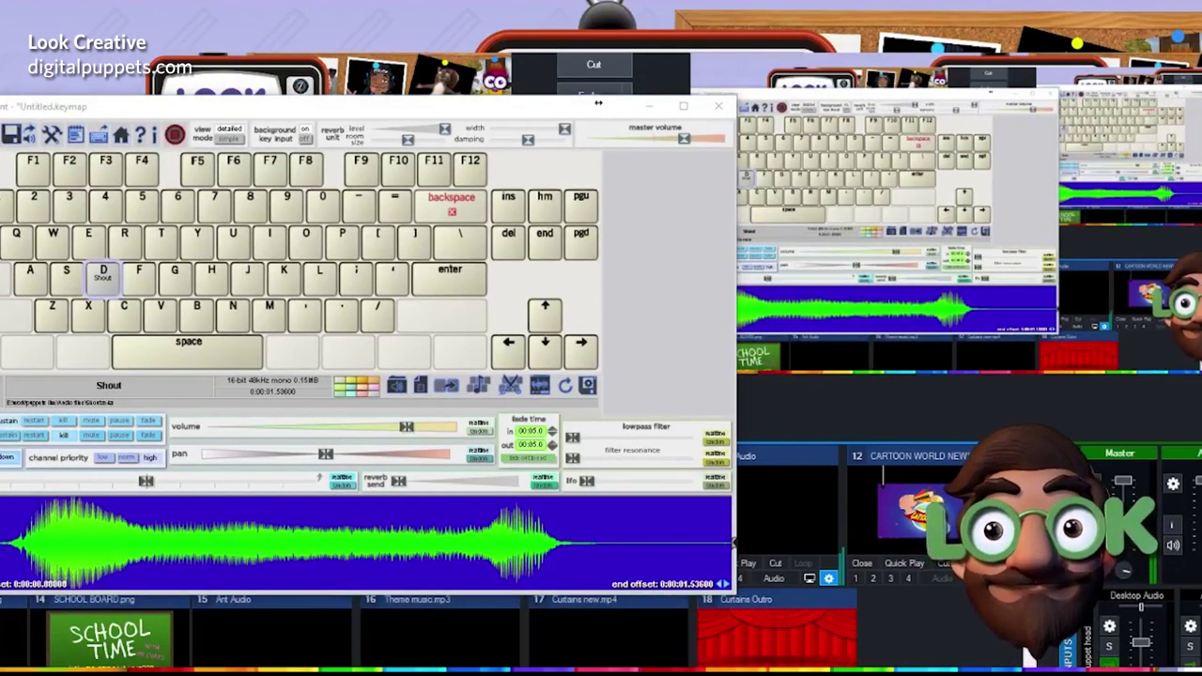
Fire the Shout sample on the D key and nudge the Soundplant window up and right
key(d)
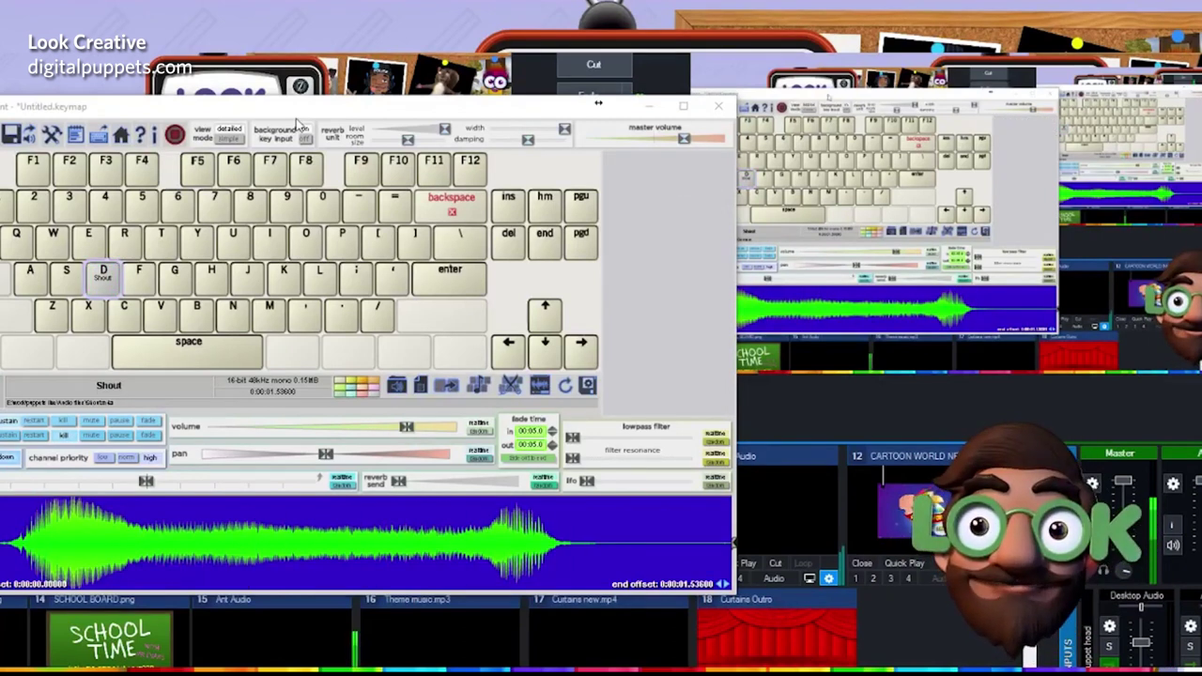
drag(598, 102, 633, 74)
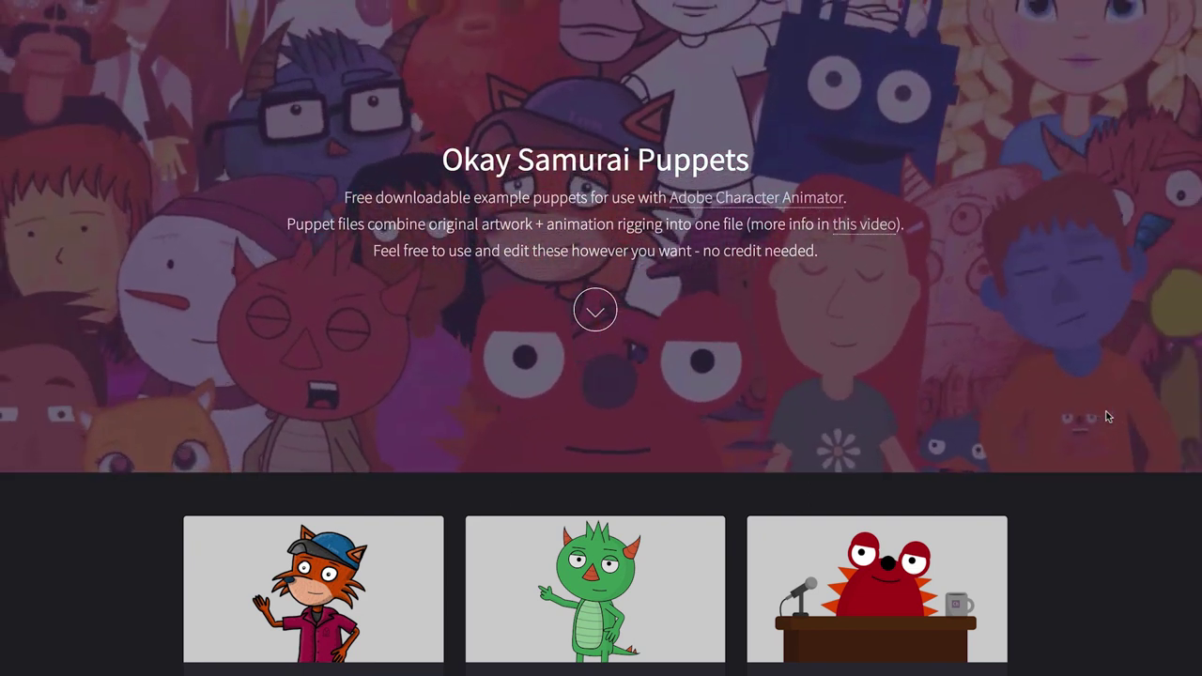
Scroll the Okay Samurai Puppets page and download the Wilk example puppet
scroll(1108, 417, down, 6)
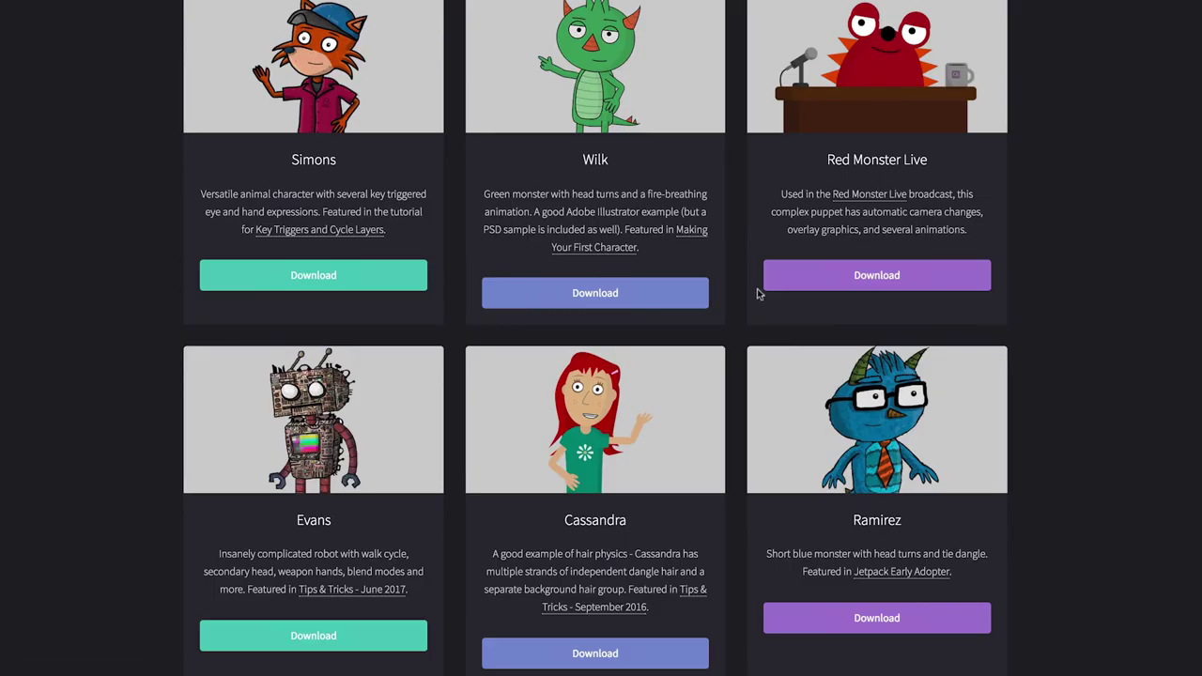
click(652, 295)
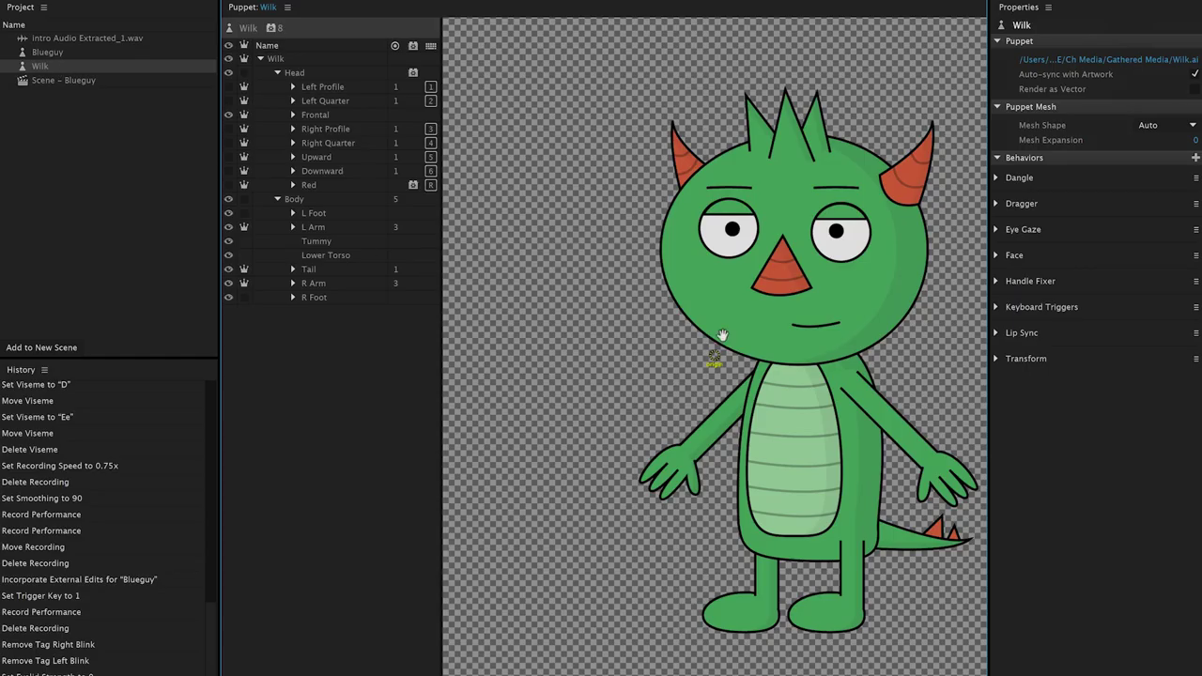
scroll(634, 351, right, 5)
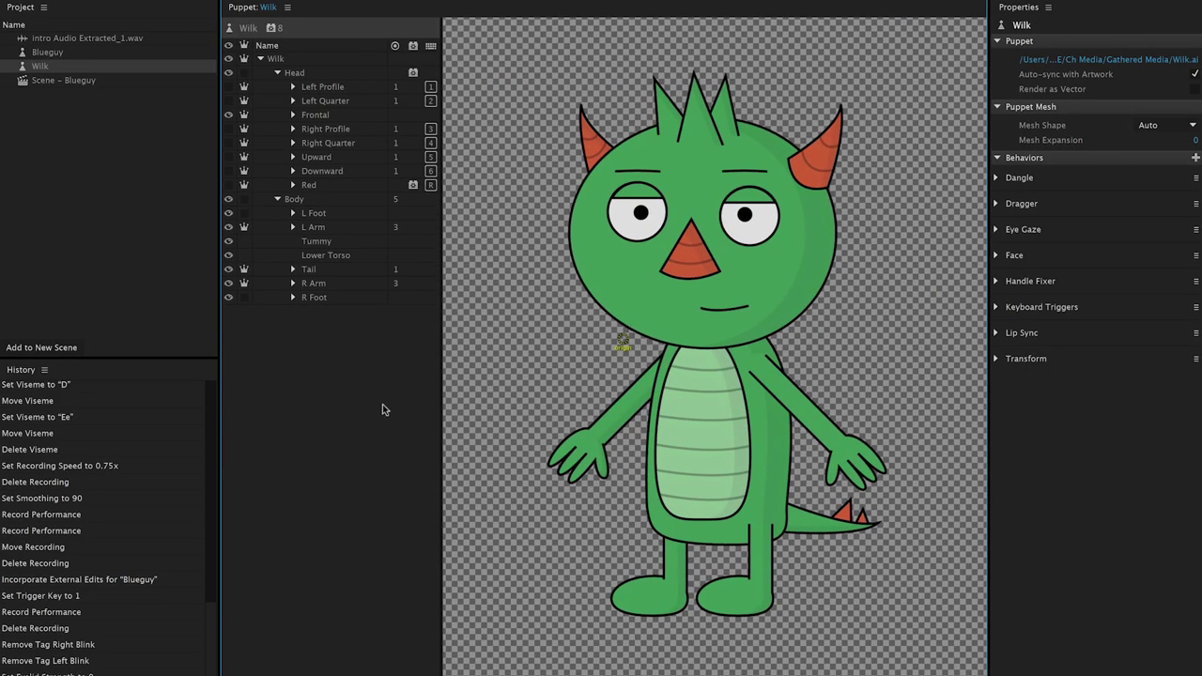
click(103, 109)
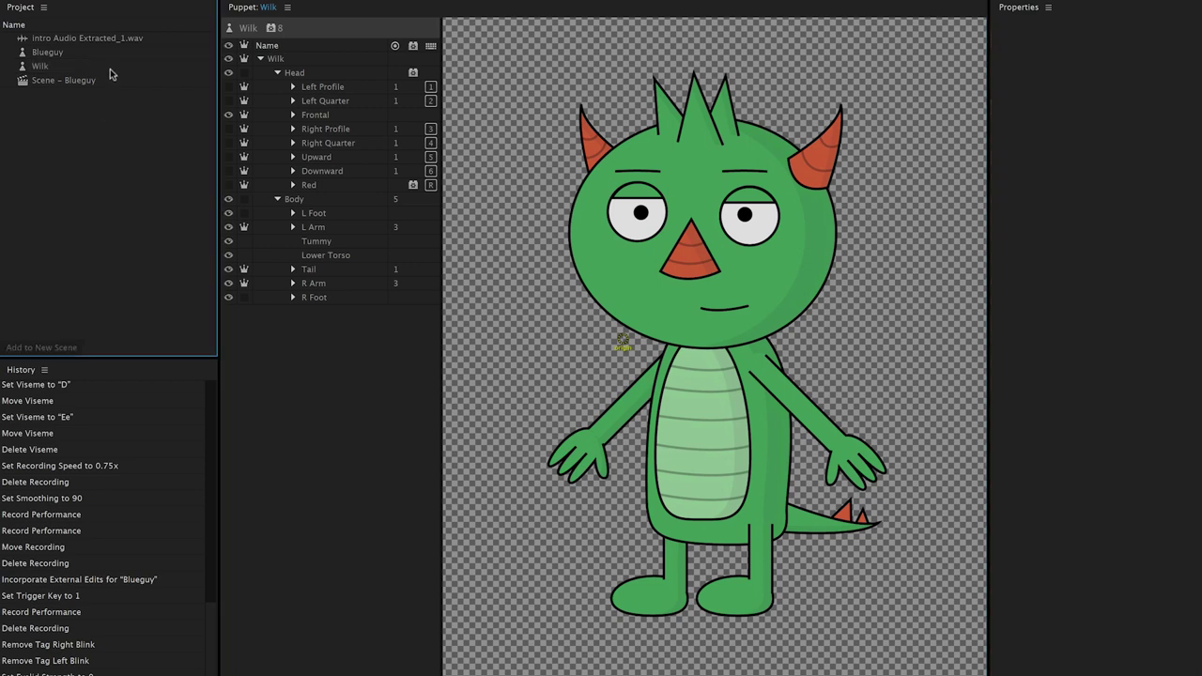
click(112, 68)
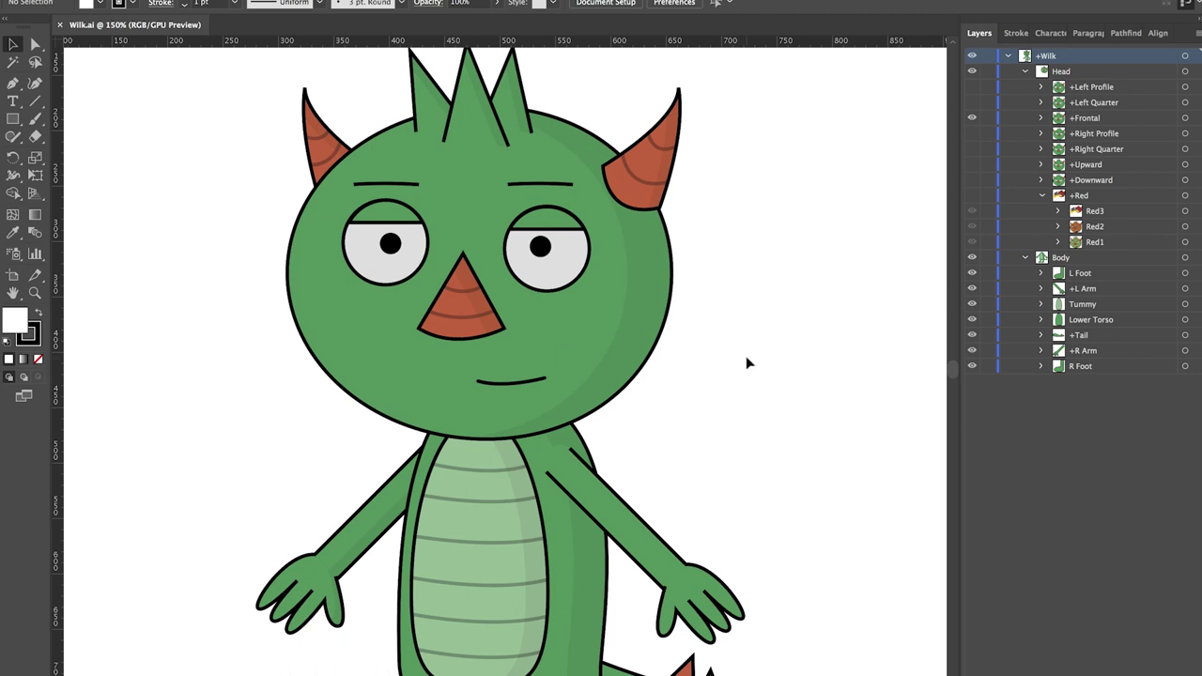
scroll(746, 360, down, 2)
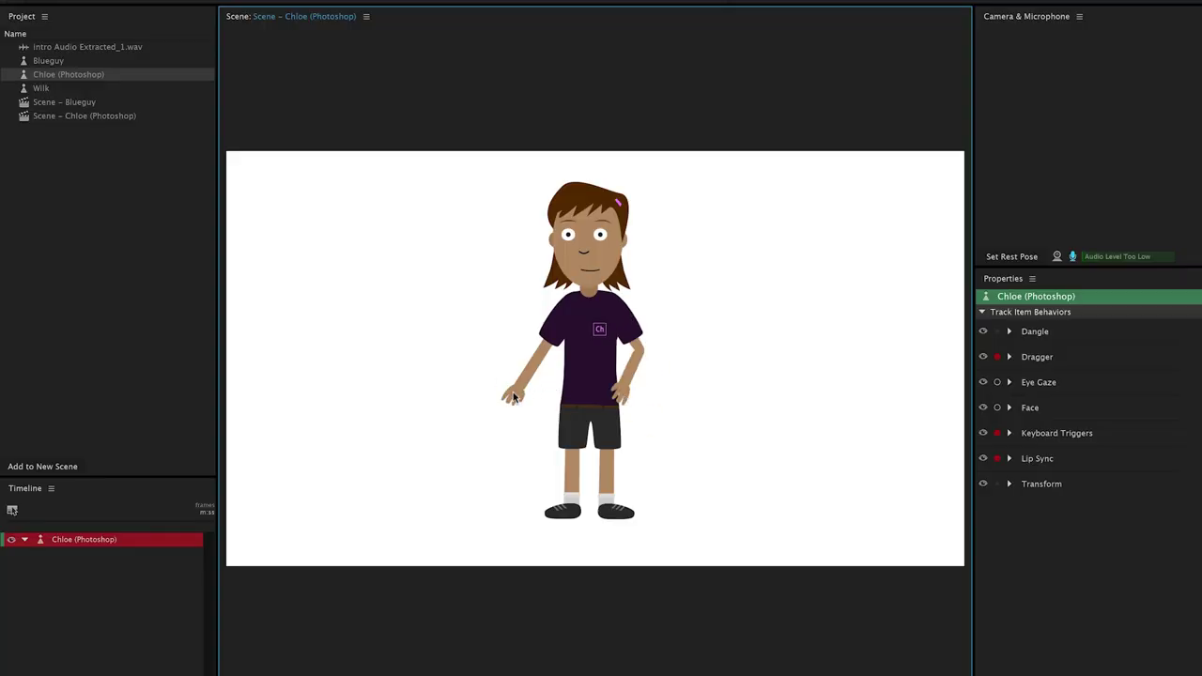
Drag Chloe's left hand upward with the Dragger behavior into a wave
drag(513, 396, 507, 282)
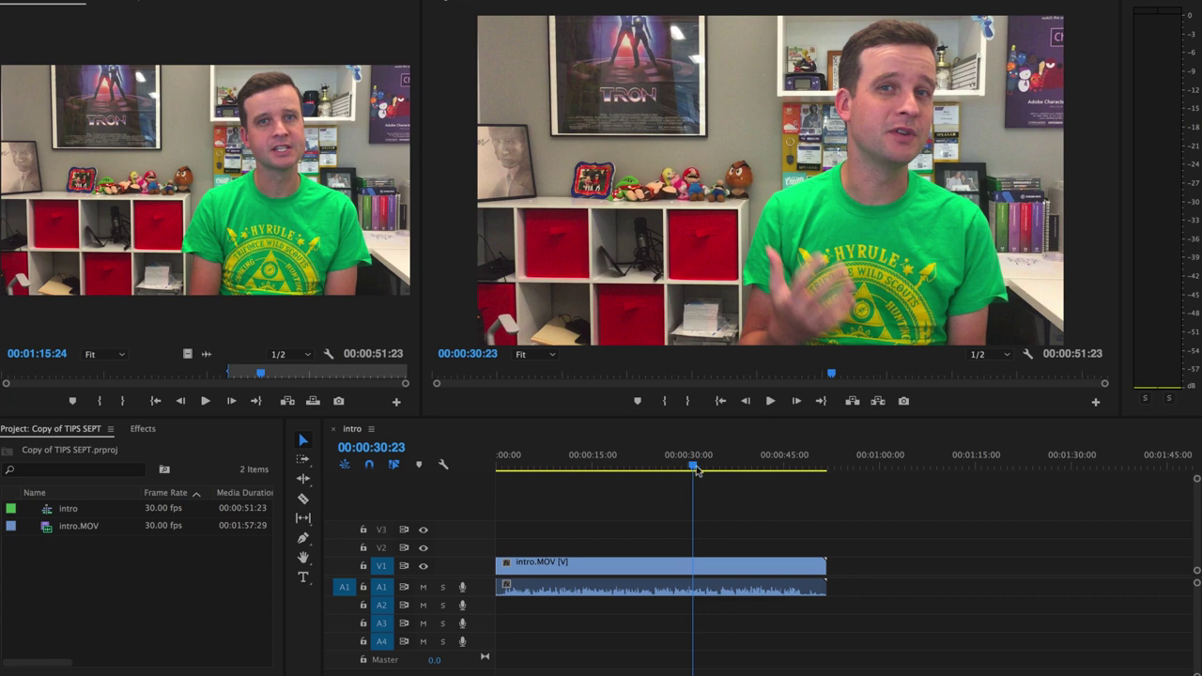
Scrub the intro sequence and send the intro.MOV clip to Audition via Edit Clip In Adobe Audition
drag(692, 470, 603, 470)
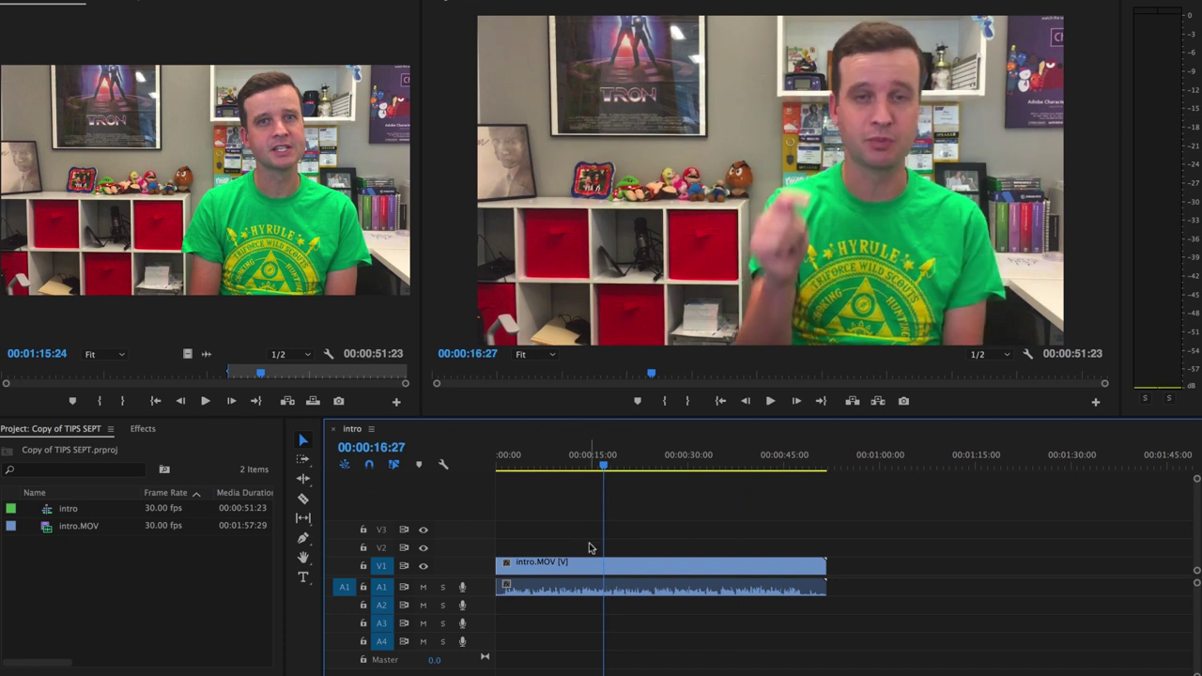
right_click(641, 589)
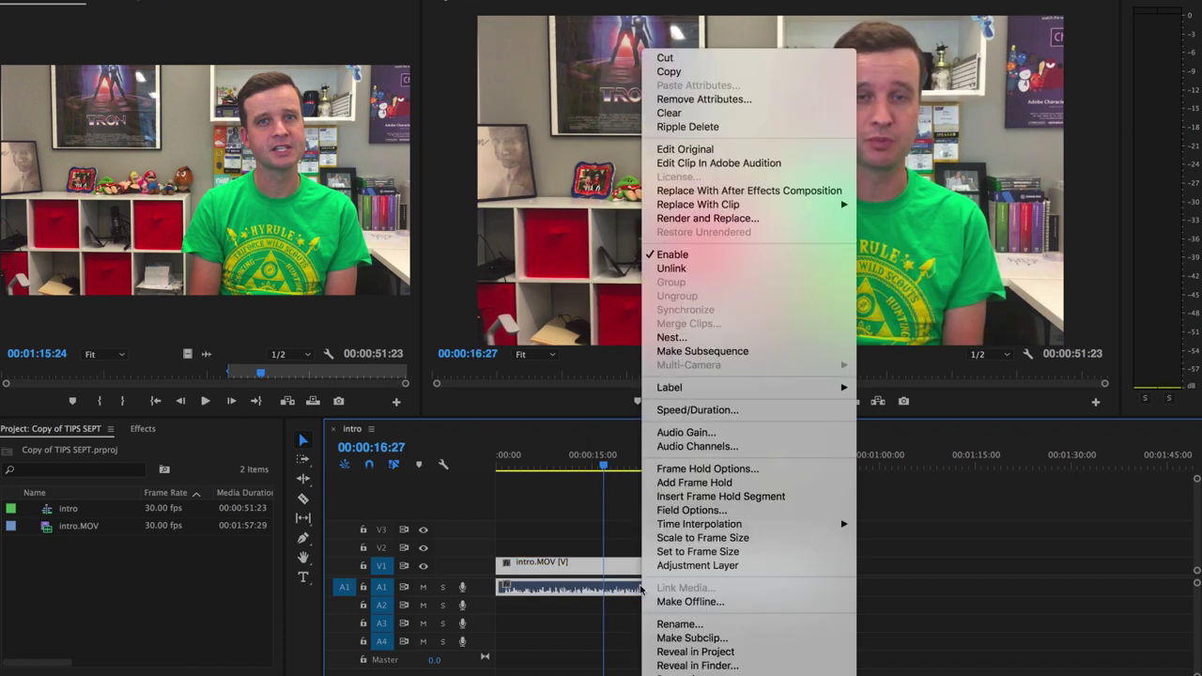
click(735, 165)
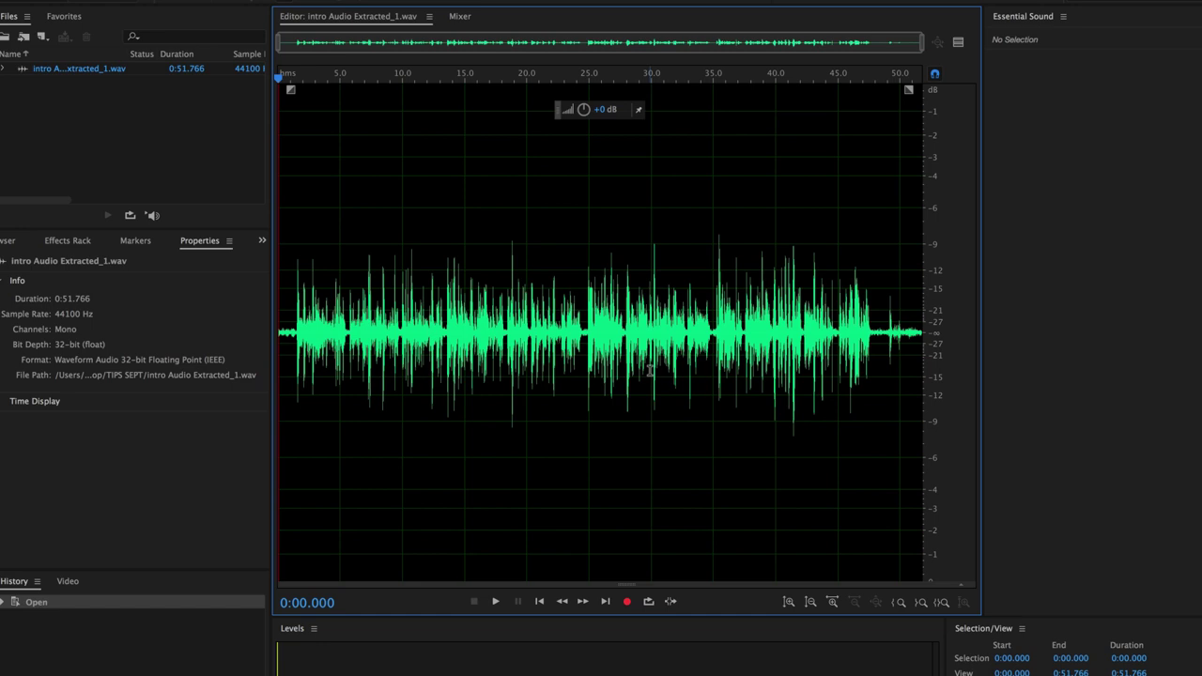
Select all the intro audio, apply the Hard Limit to -0.1 dB favorite, save, and return to Premiere Pro
click(626, 364)
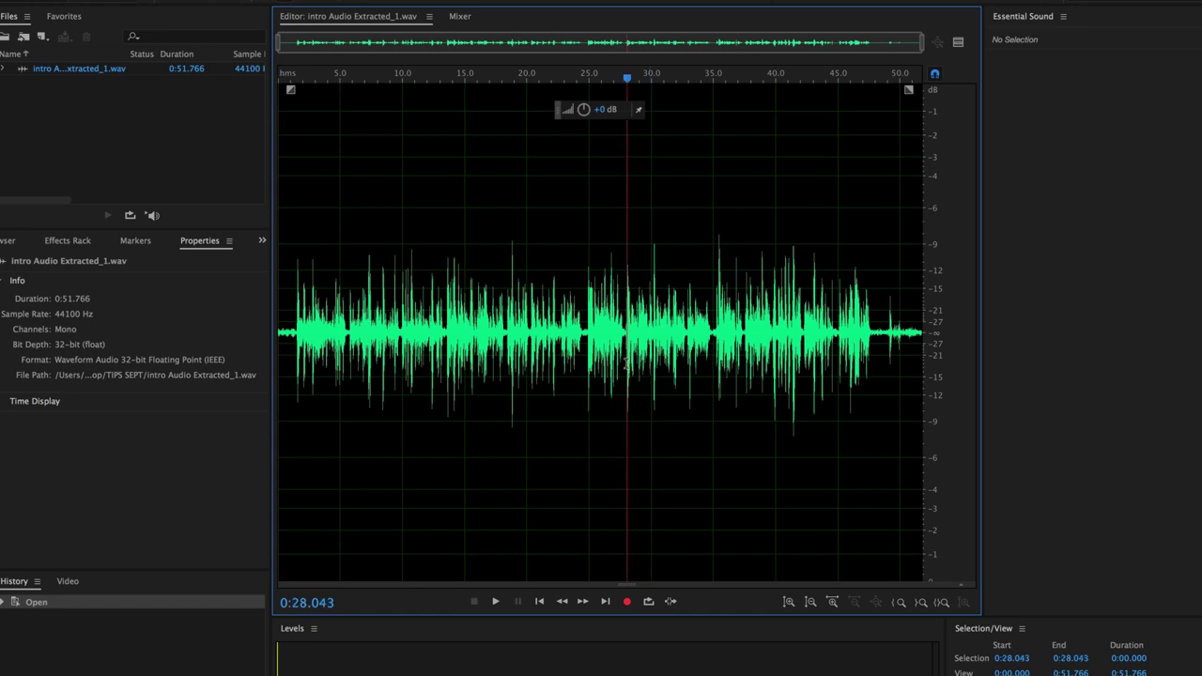
key(ctrl+a)
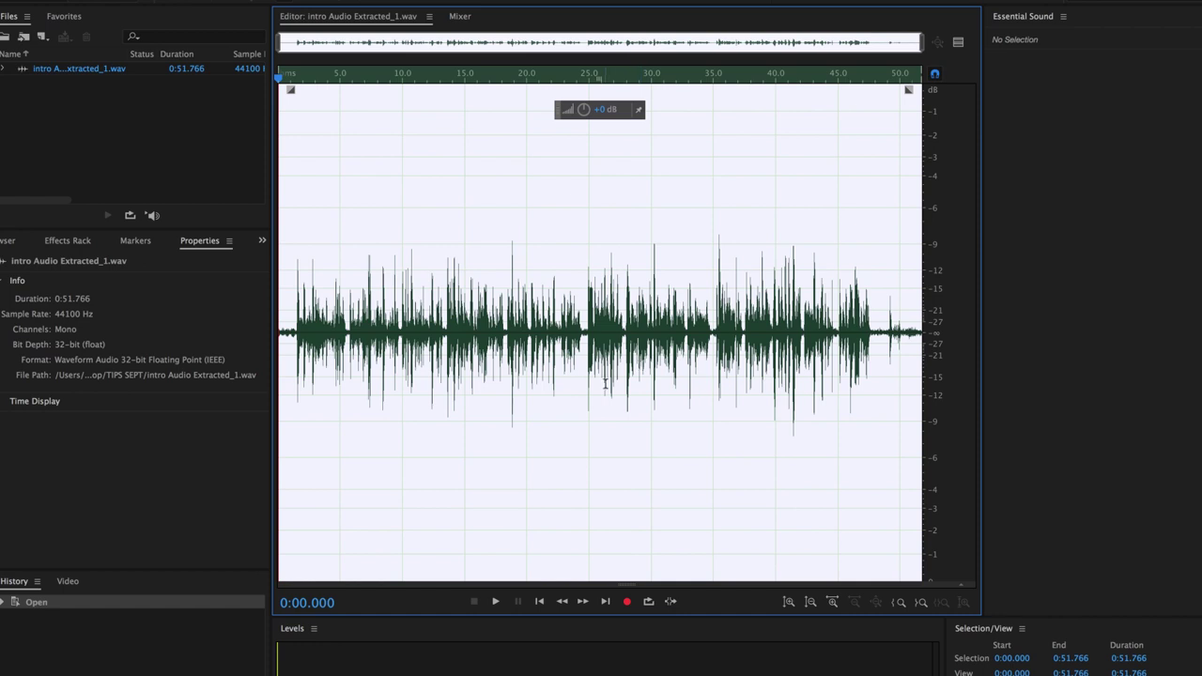
click(358, 0)
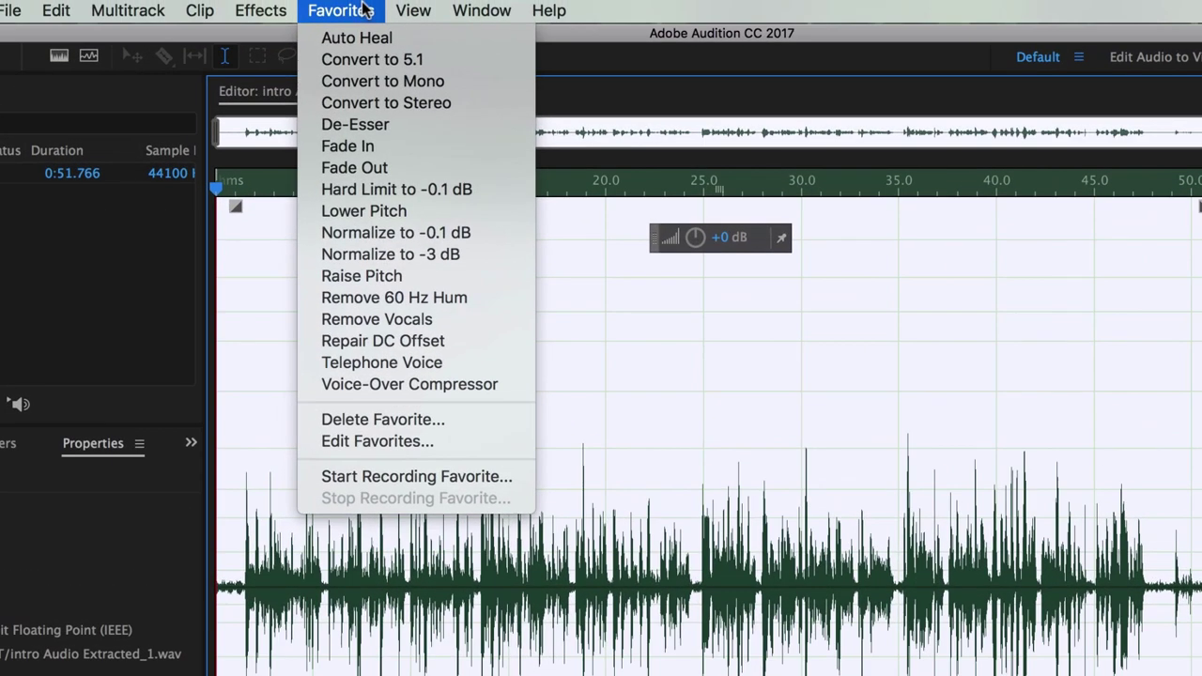
click(484, 189)
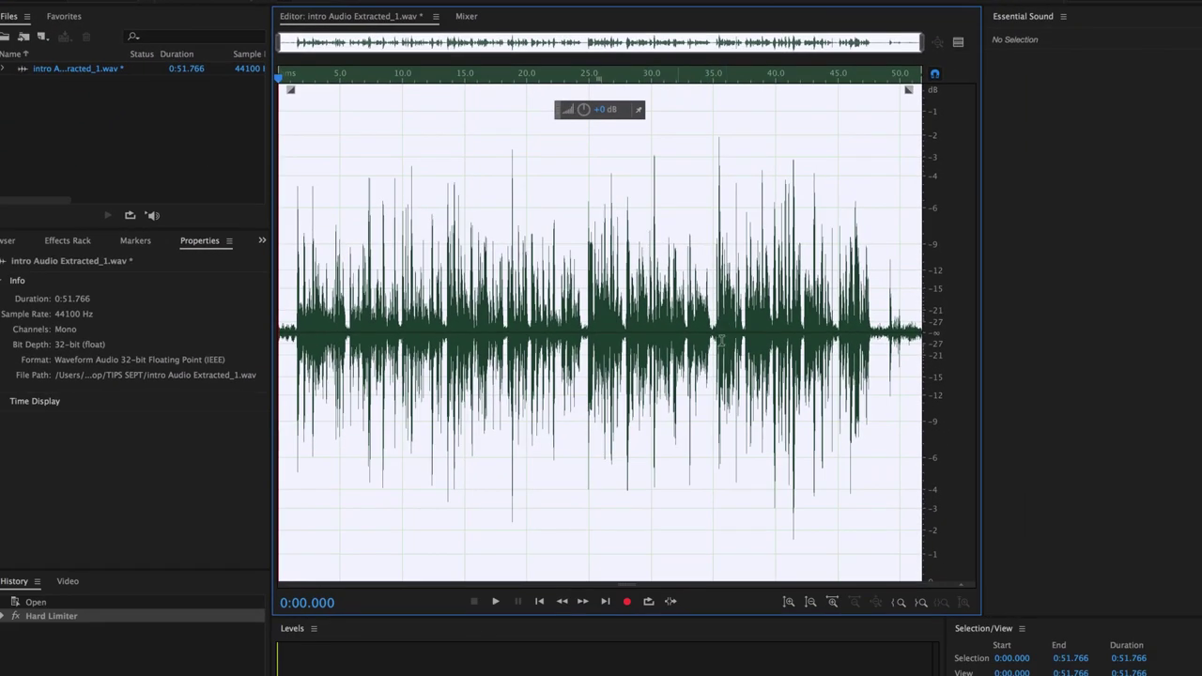
click(749, 344)
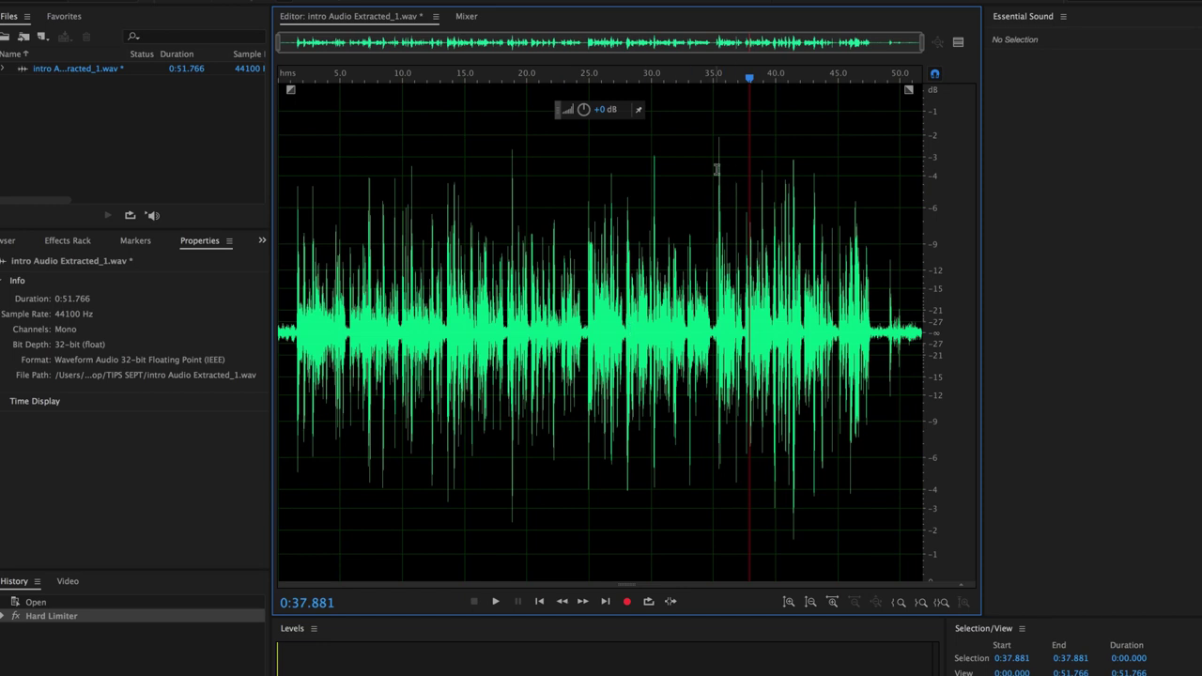
key(super+s)
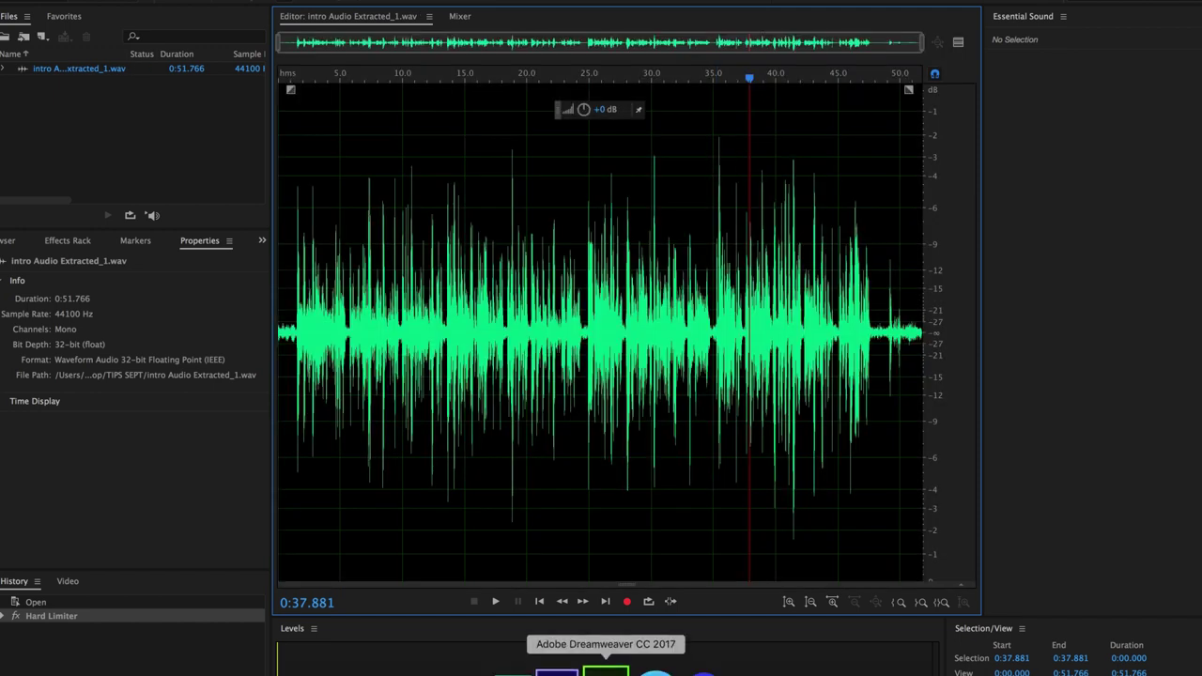
click(467, 670)
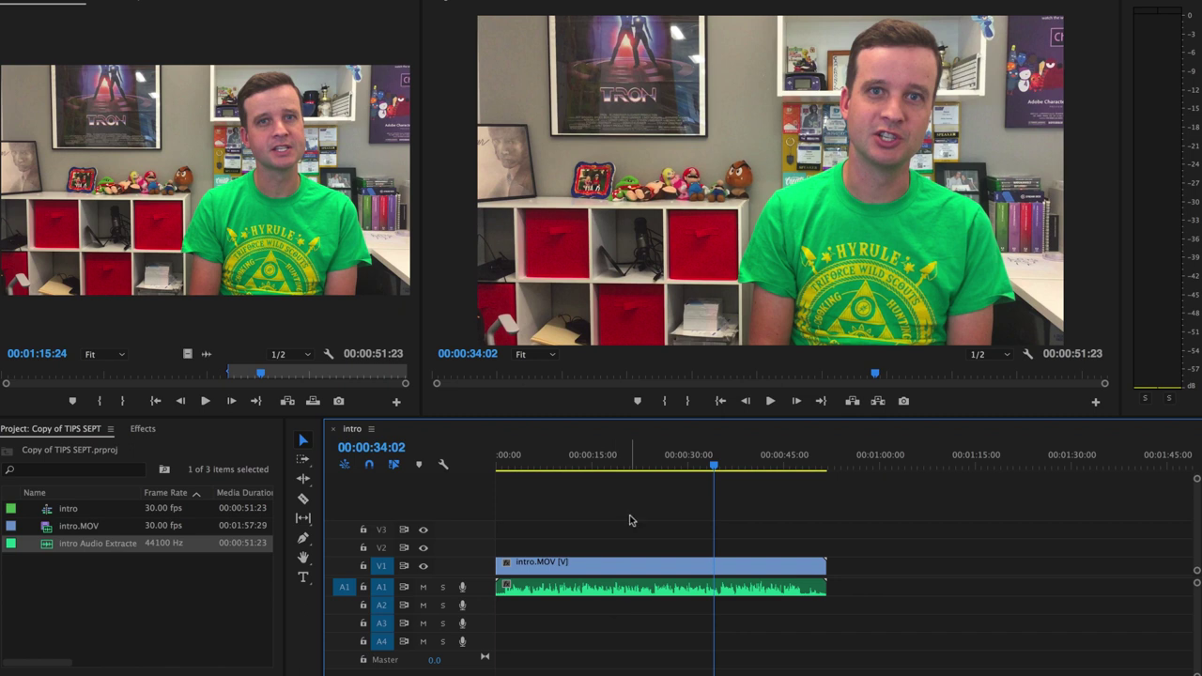
Save the Premiere Pro project with Cmd+S
key(ctrl+s)
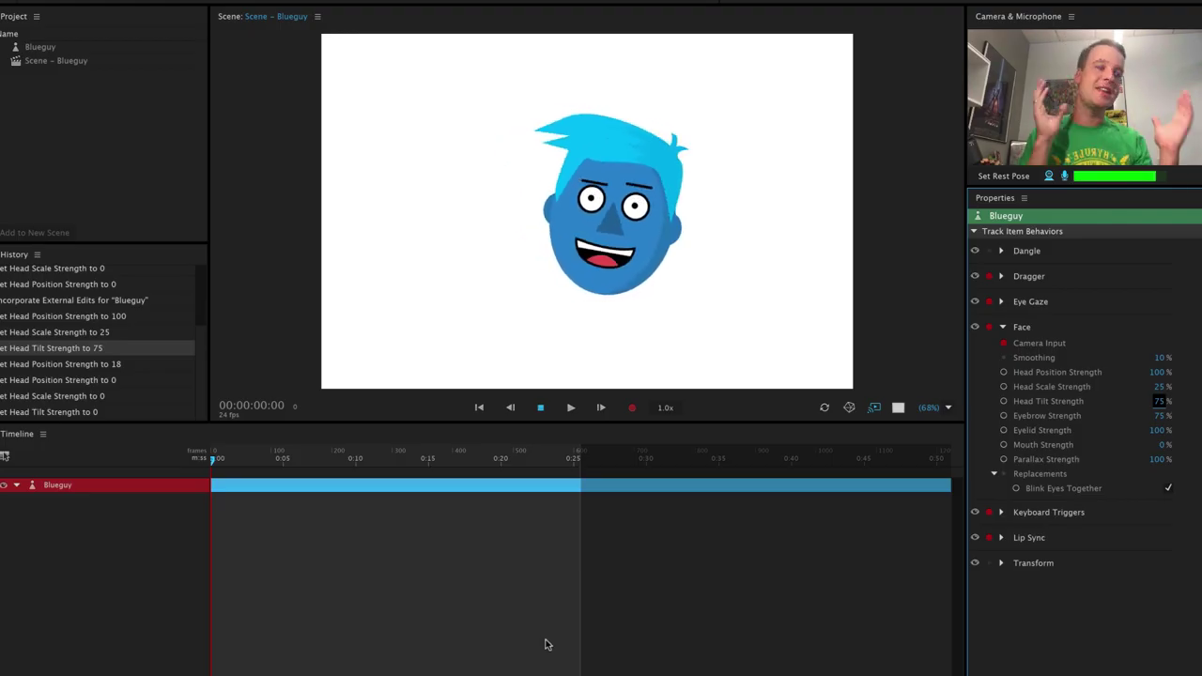
Set Blueguy's Face behavior Head Position, Head Scale and Head Tilt Strength to 0%
click(95, 61)
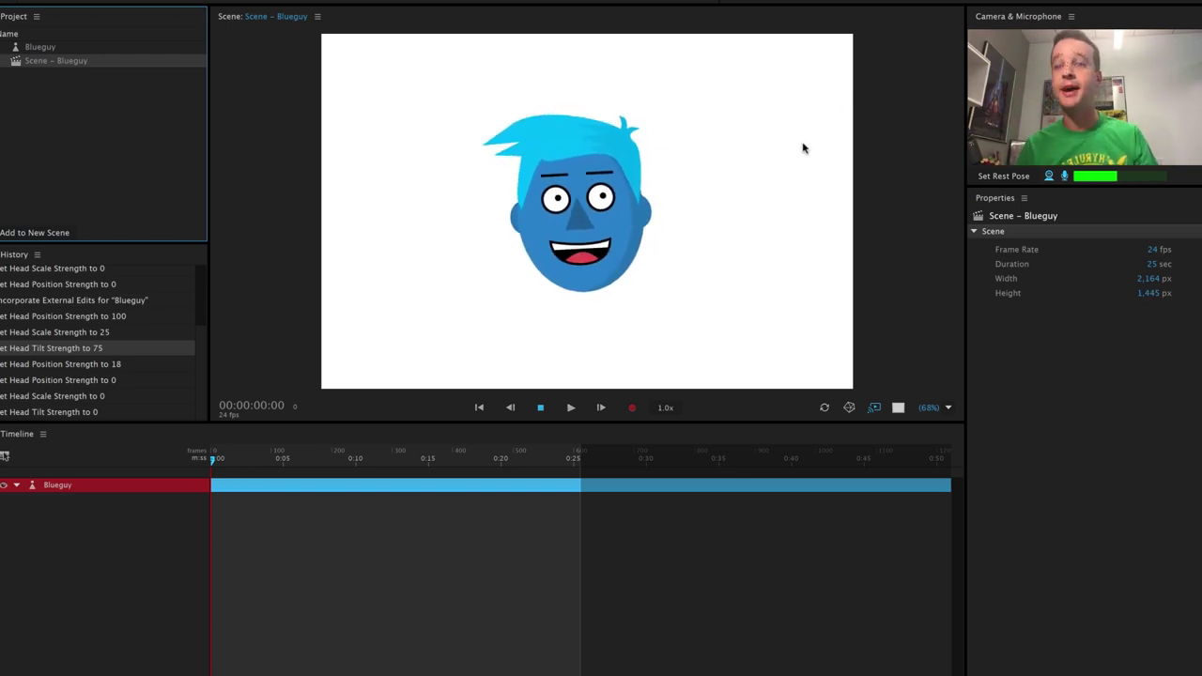
click(134, 490)
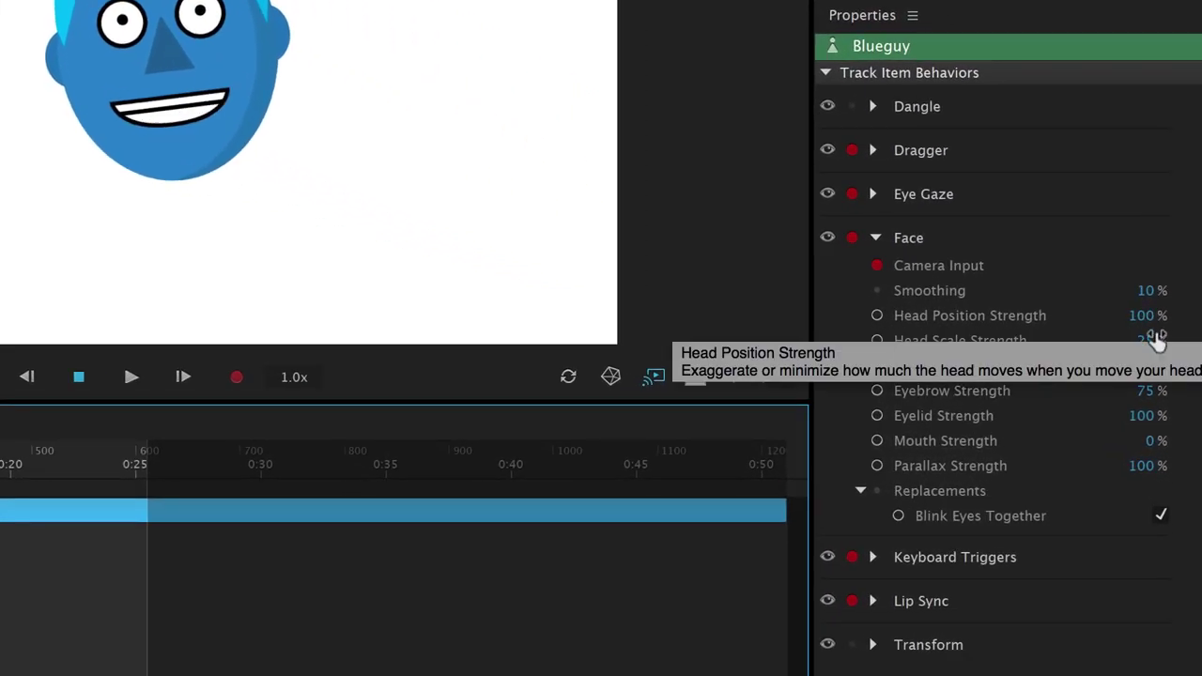
click(1145, 316)
text(0)
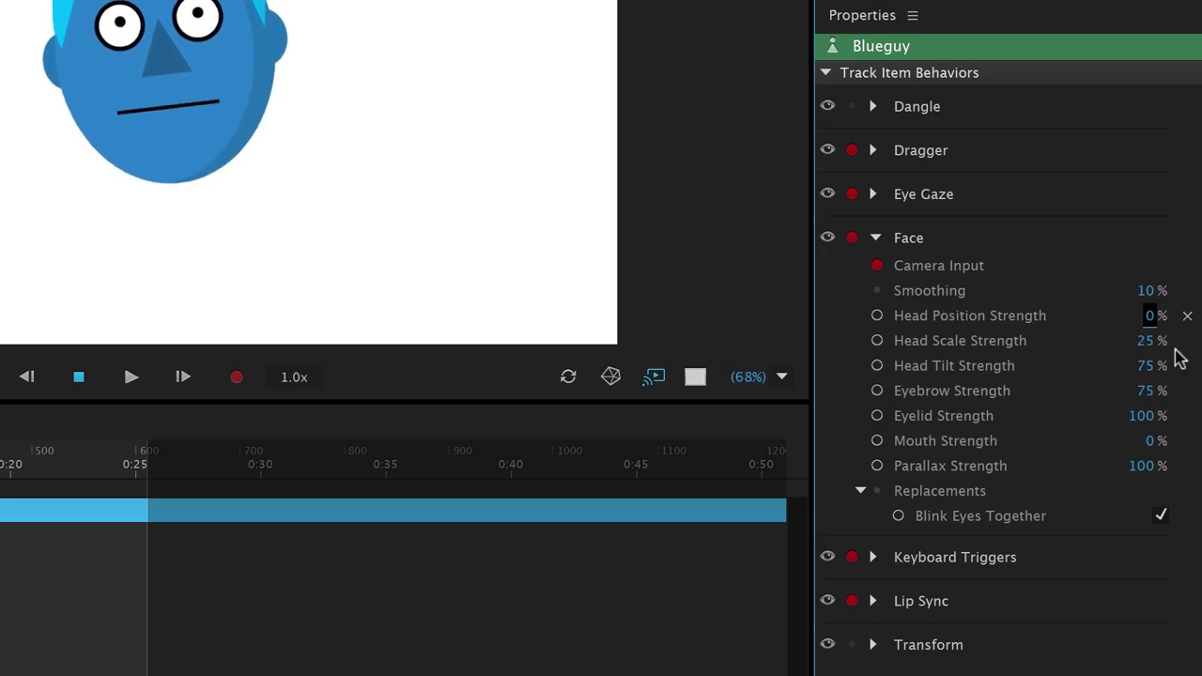
click(1152, 342)
text(0)
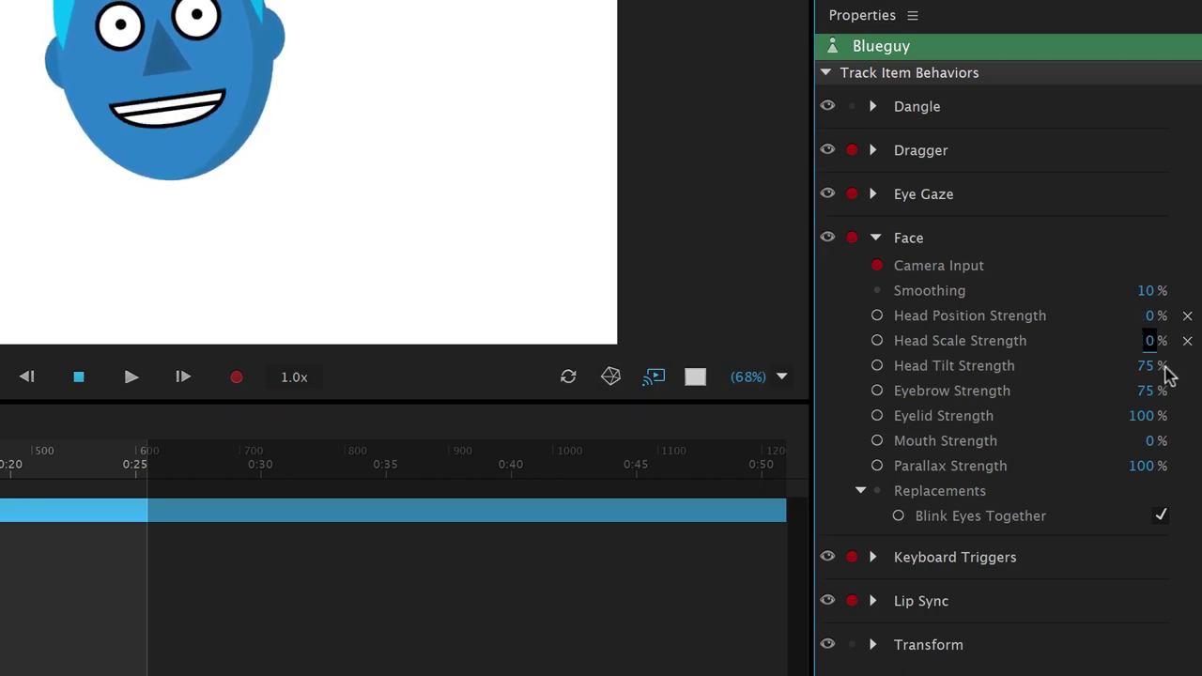
click(1151, 367)
text(0)
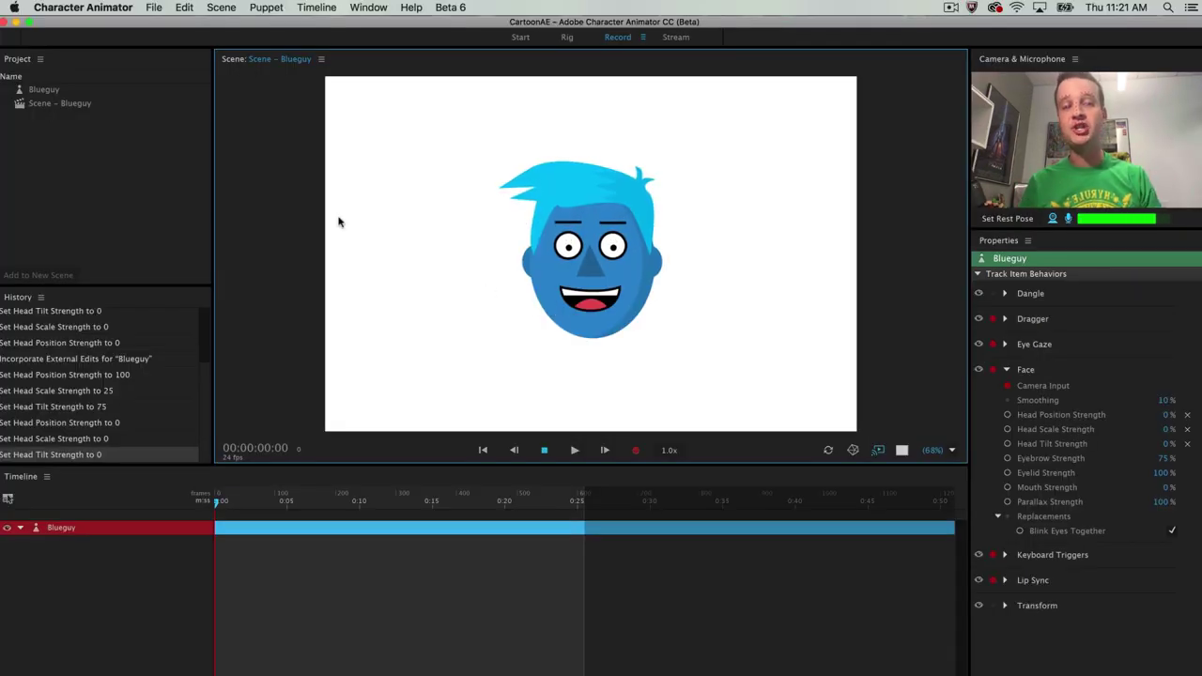
Import intro Audio Extracted_1.wav via File > Import and drag it into the Blueguy scene timeline
click(64, 185)
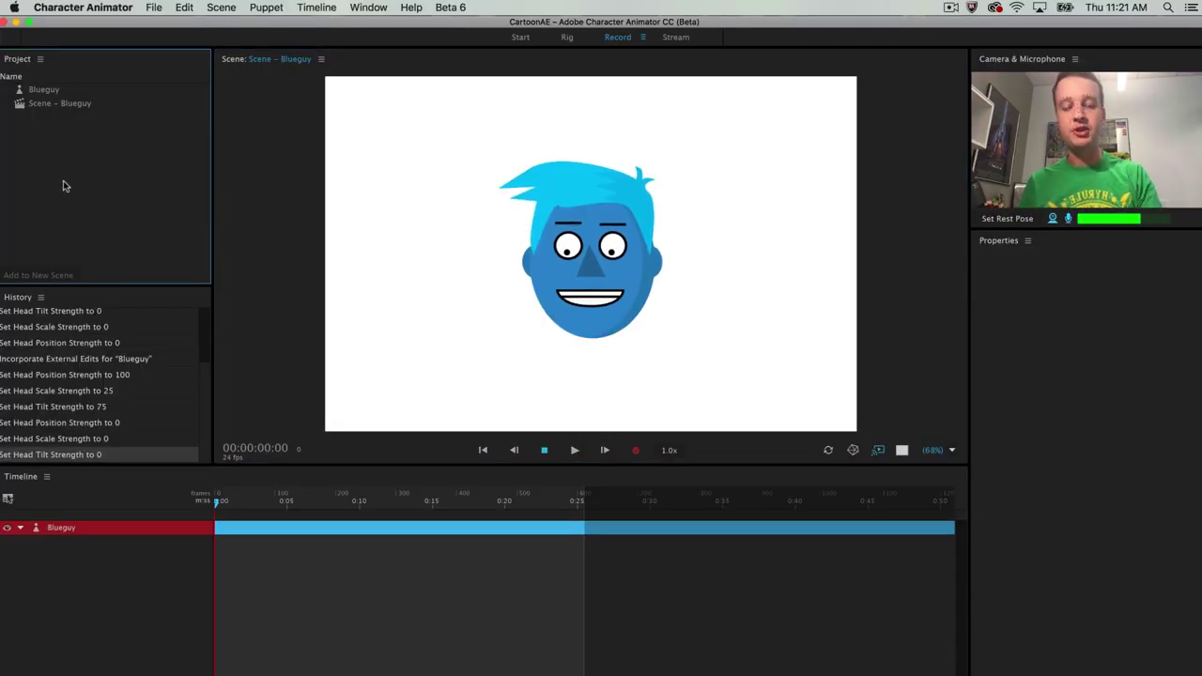
click(153, 8)
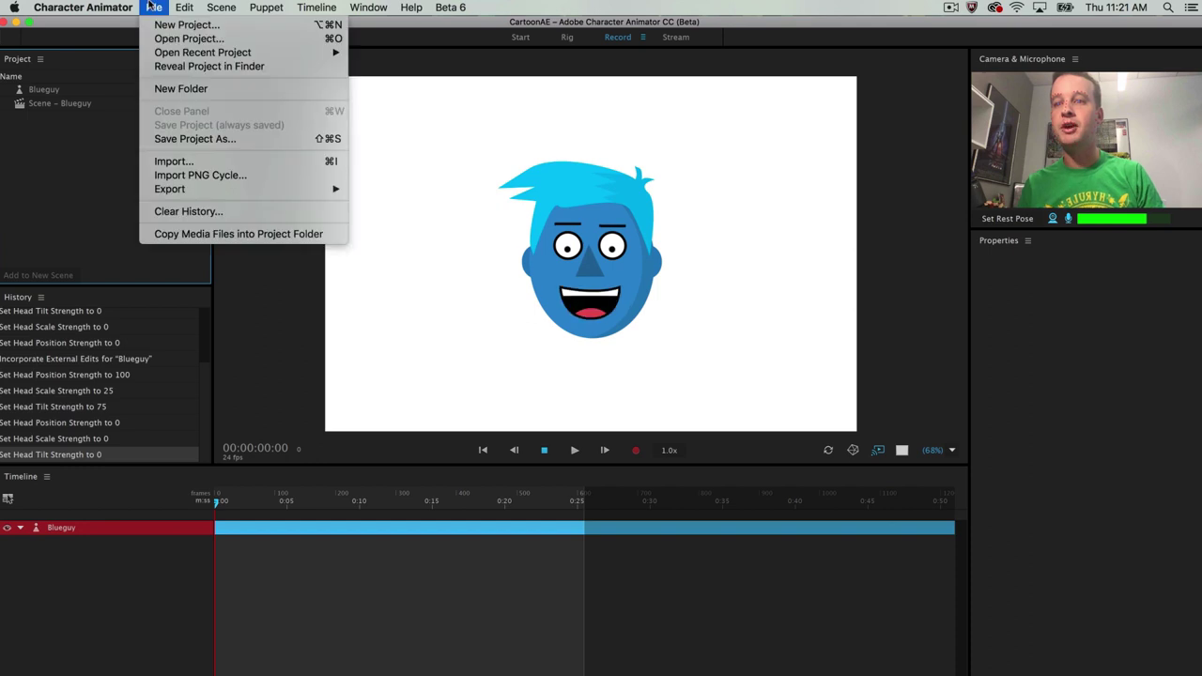
click(235, 164)
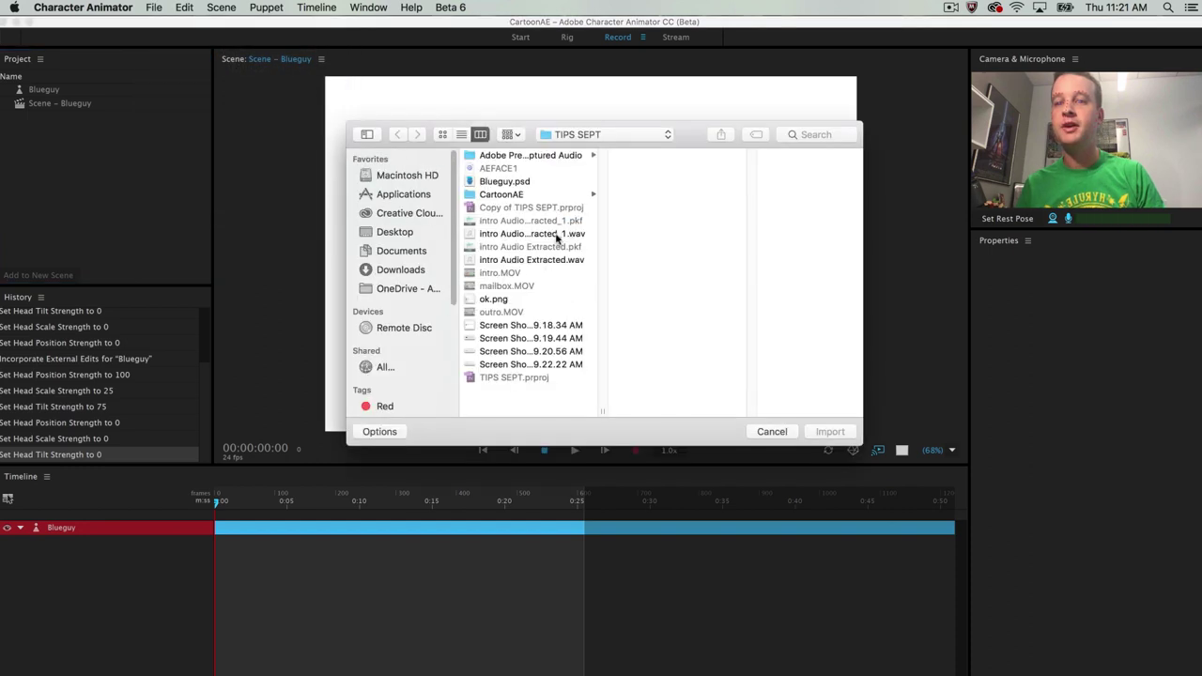
click(559, 235)
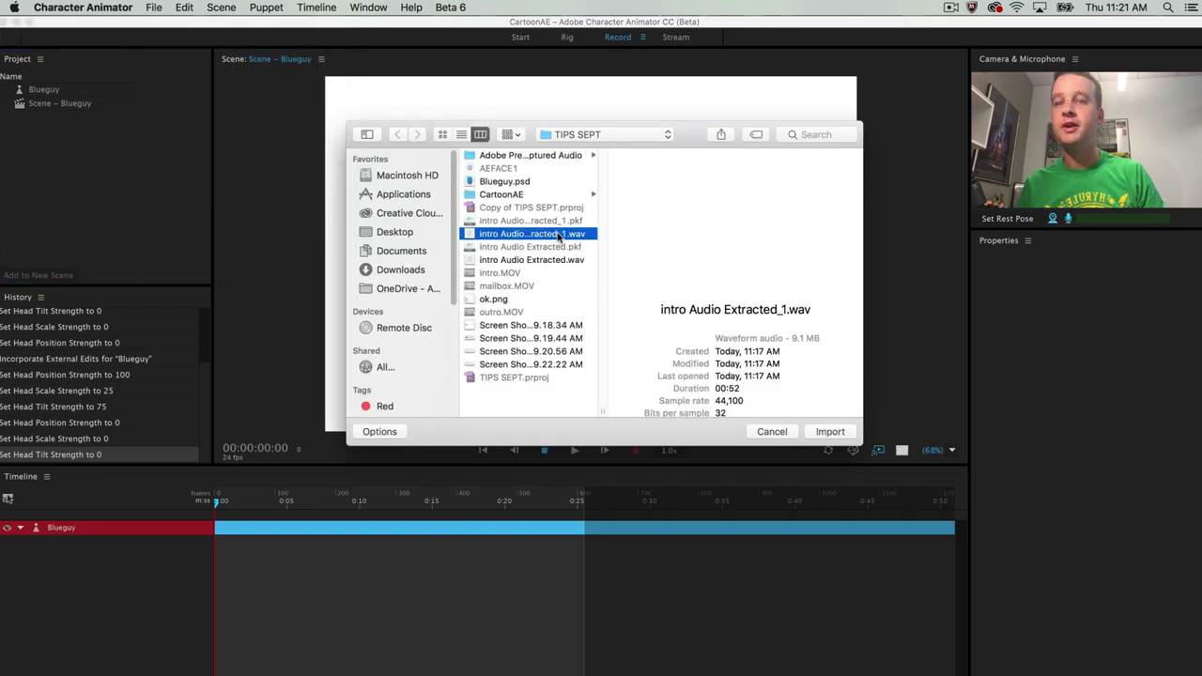
click(830, 432)
drag(86, 89, 256, 519)
Run Timeline > Compute Lip Sync from Scene Audio on the Blueguy track
click(161, 547)
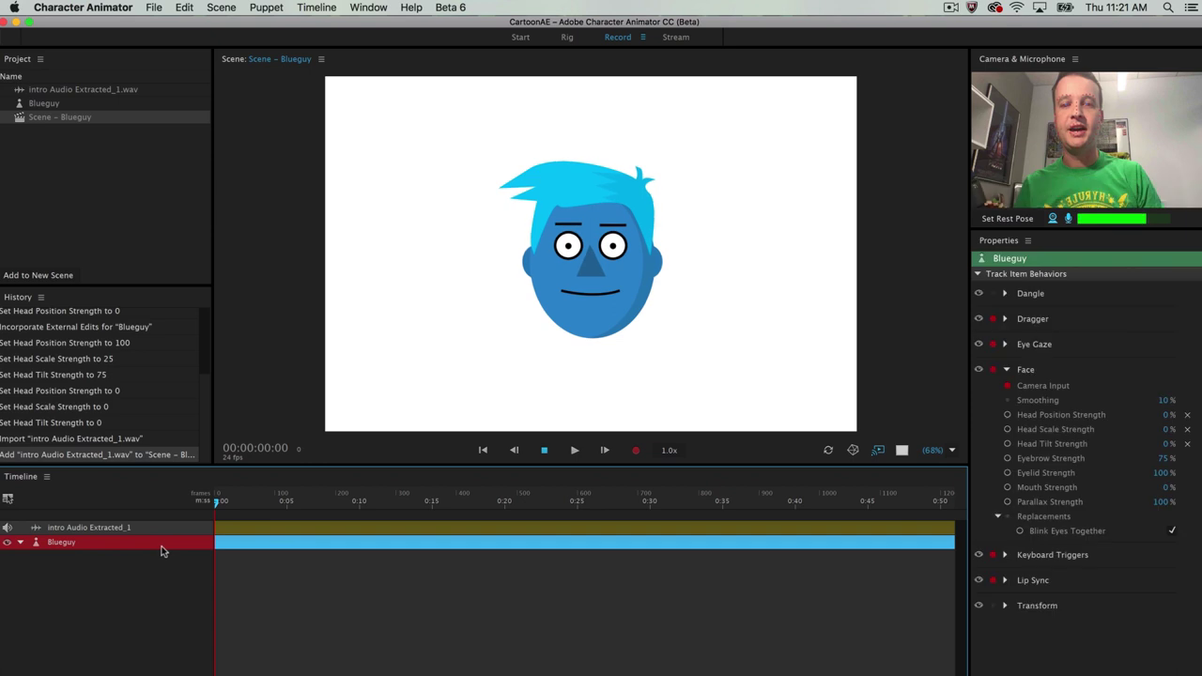
click(324, 7)
click(391, 97)
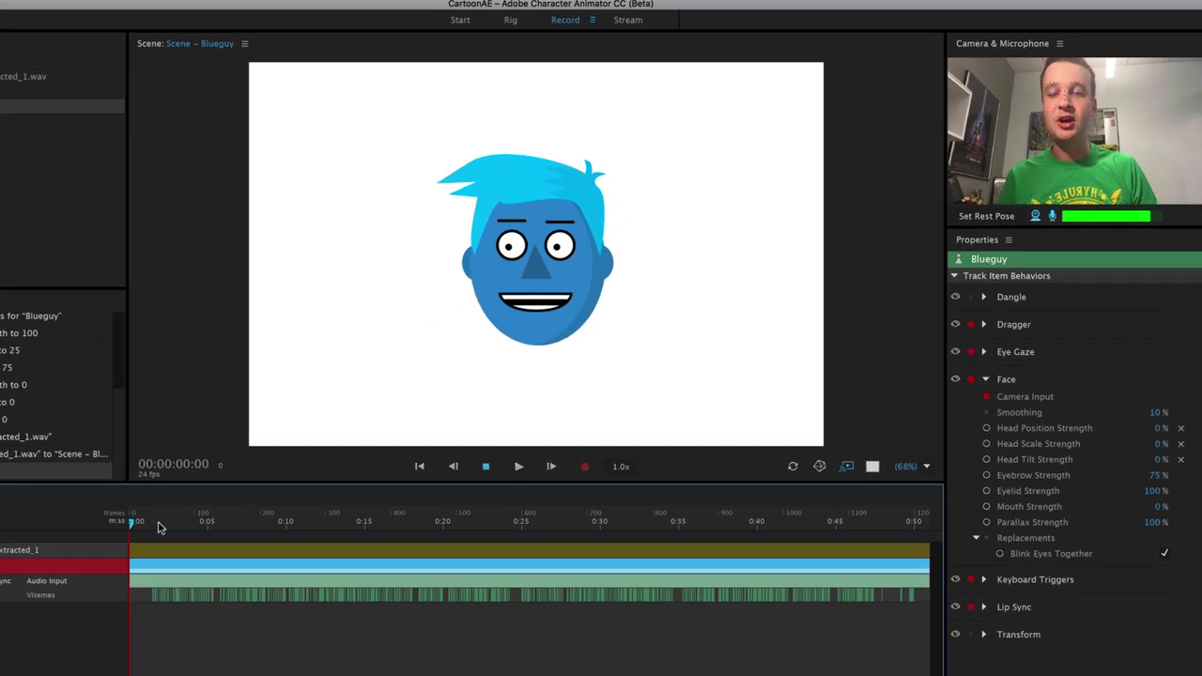
Scrub the timeline to check visemes like Uh, R, Ee and M, with live mic input off
click(265, 504)
drag(96, 548, 413, 575)
drag(515, 592, 589, 594)
drag(691, 589, 707, 591)
key(equal)
key(equal)
key(equal)
key(equal)
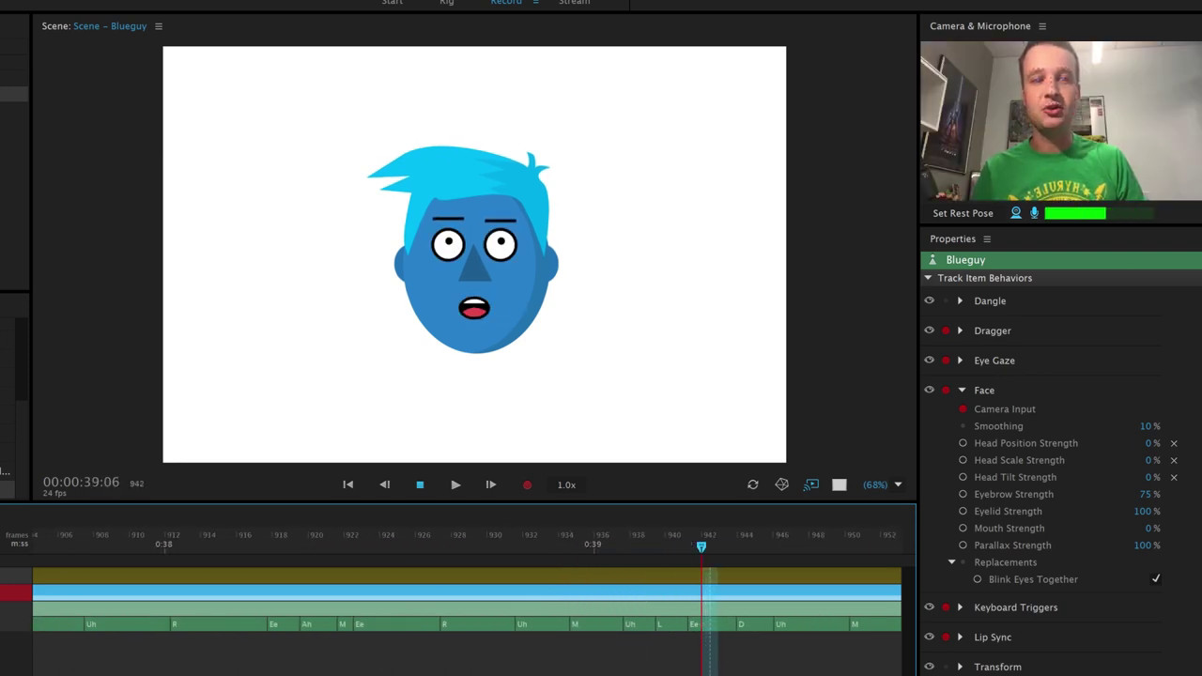
key(minus)
click(1036, 214)
drag(701, 552, 184, 579)
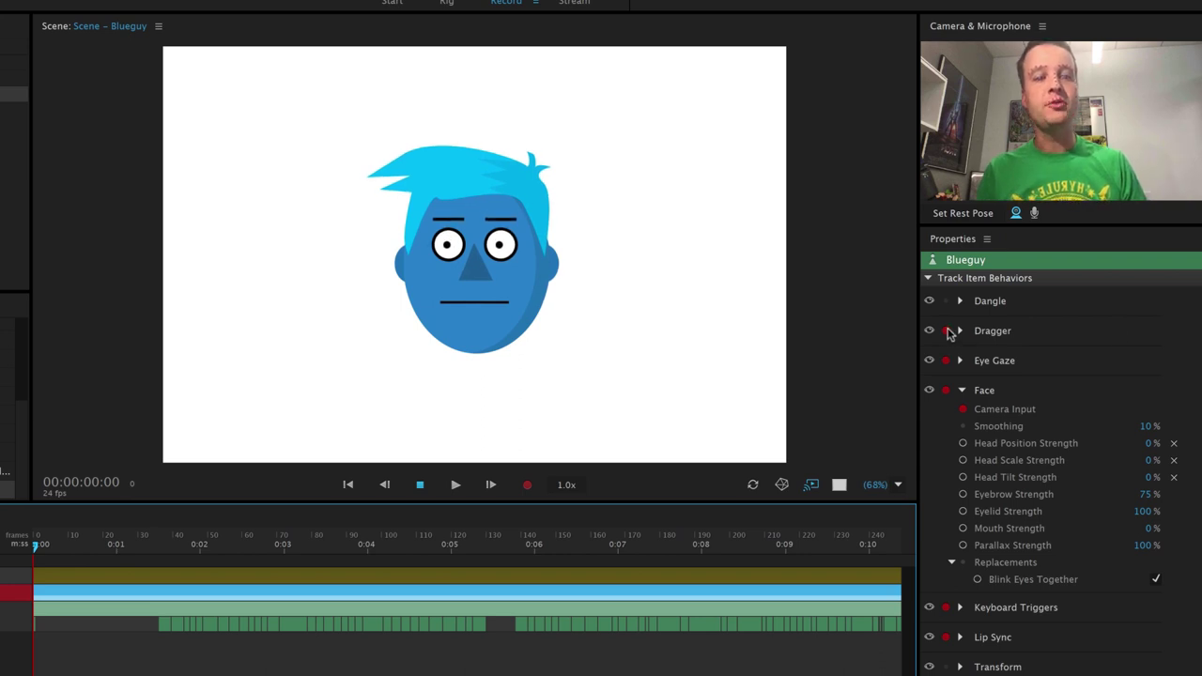
Disarm Dragger, record Blueguy's camera-driven performance, and scrub the take around 0:38–0:43
click(947, 332)
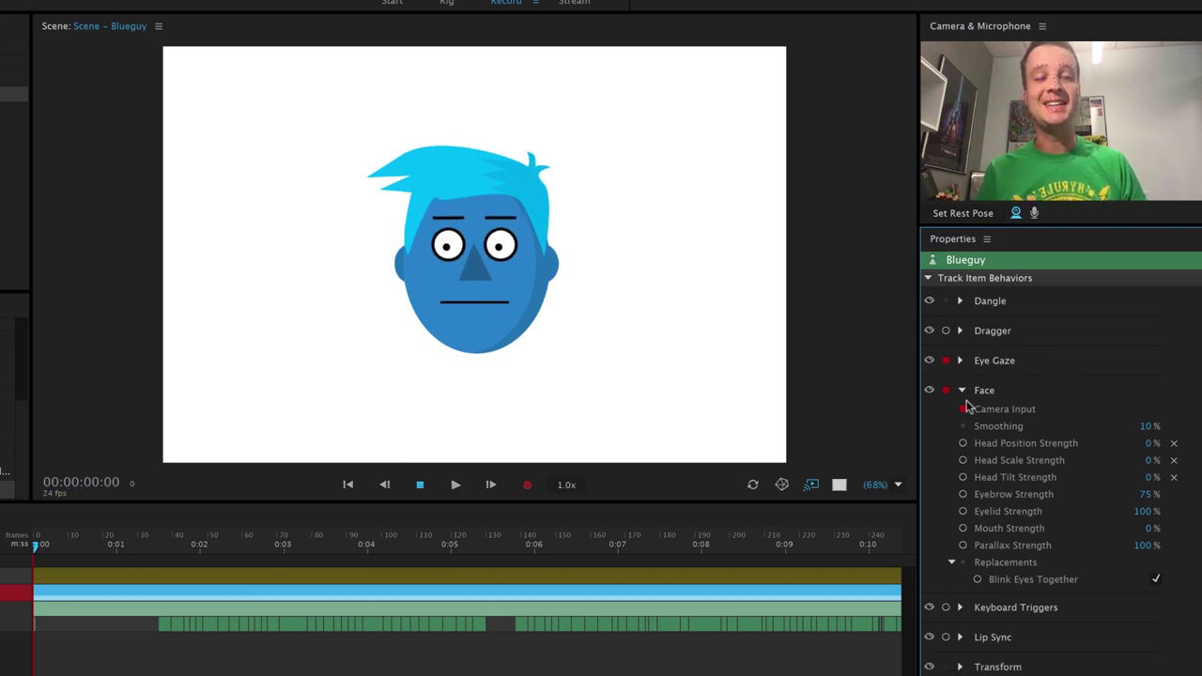
click(529, 487)
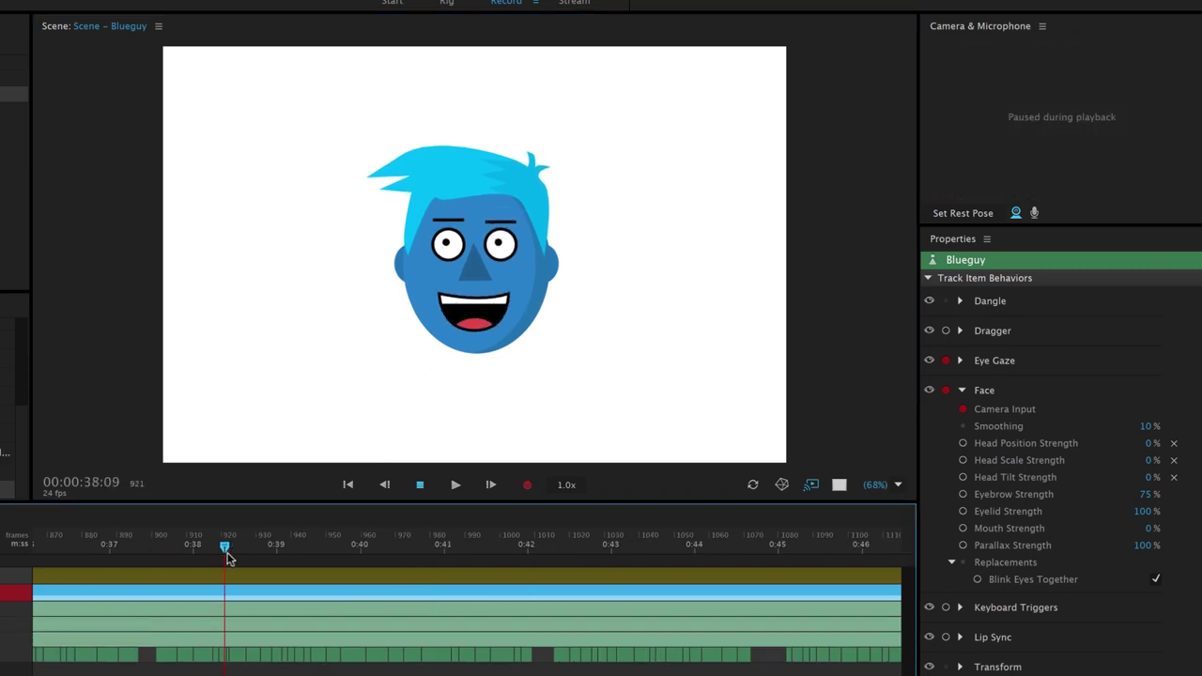
drag(226, 556, 372, 568)
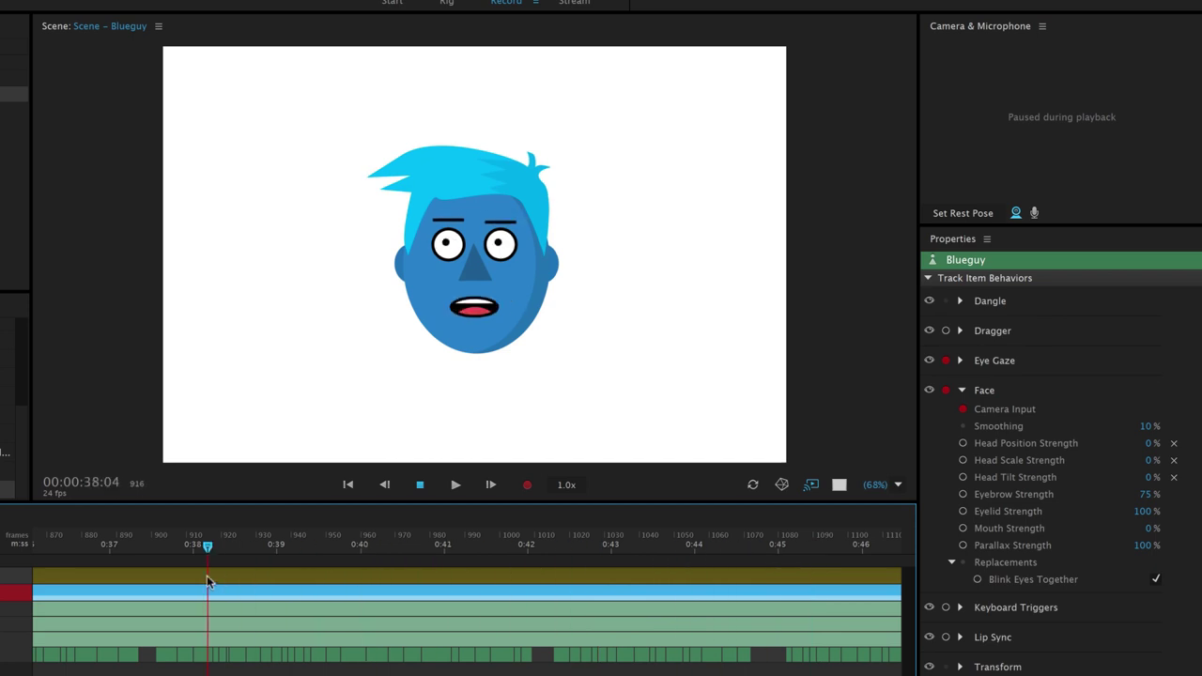
drag(207, 576, 655, 575)
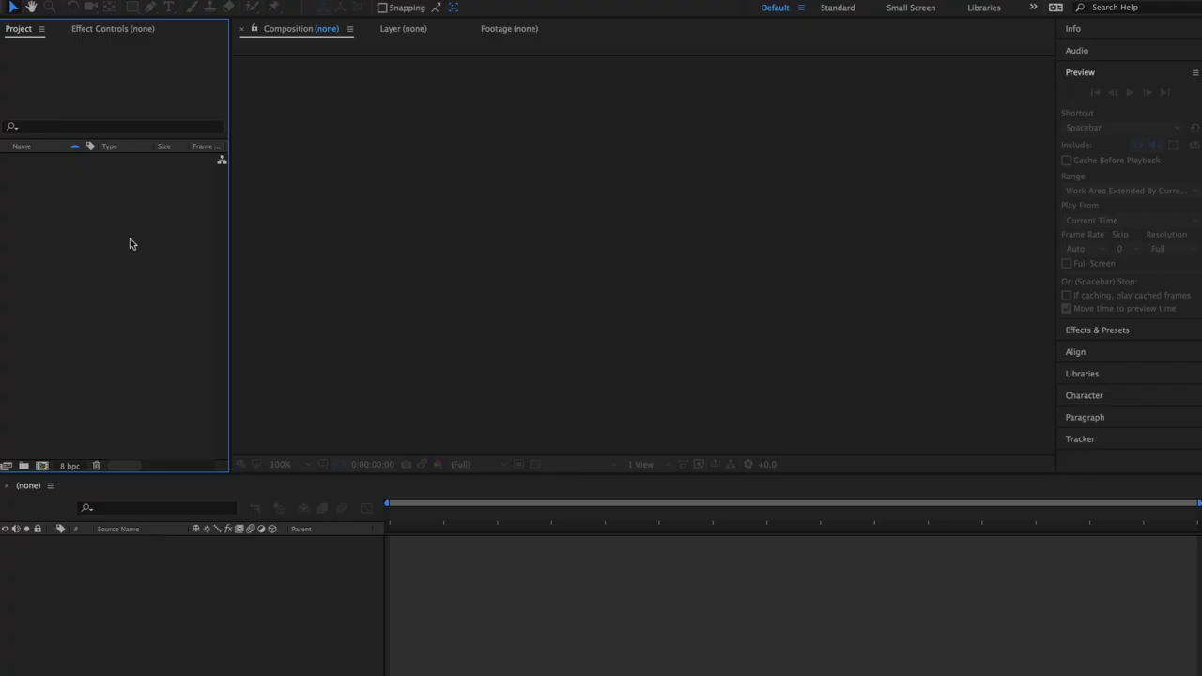
Import the intro sequence from Copy of TIPS SEPT.prproj into the After Effects project
double_click(82, 247)
click(685, 205)
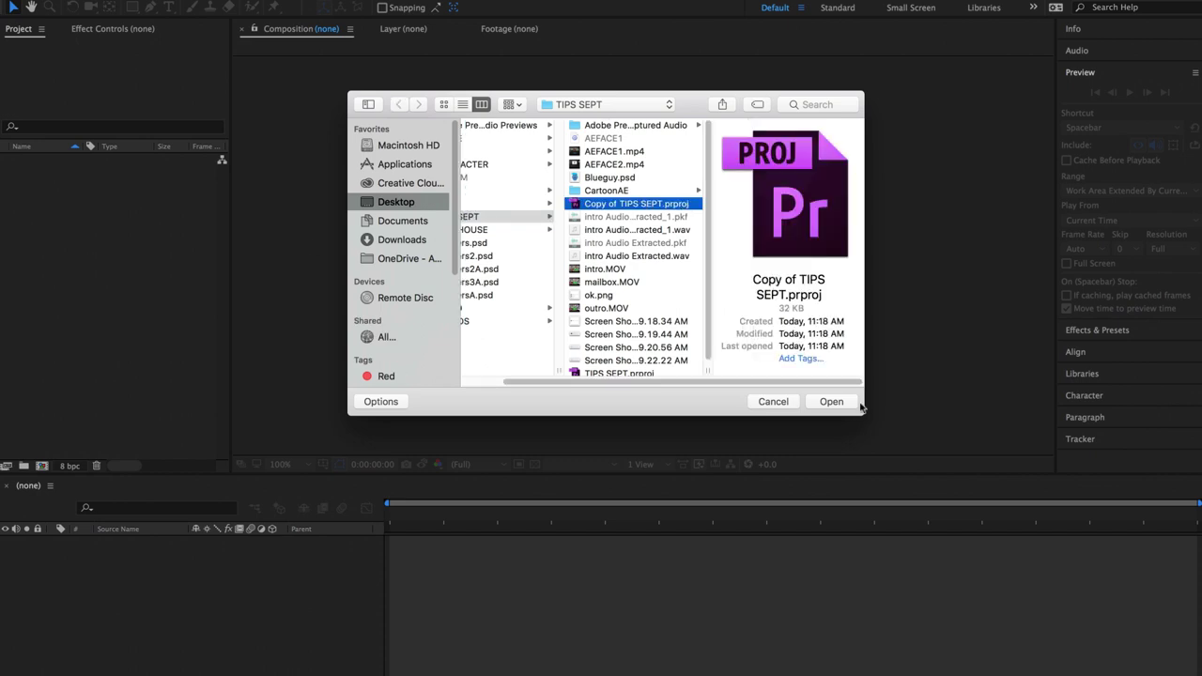
click(832, 402)
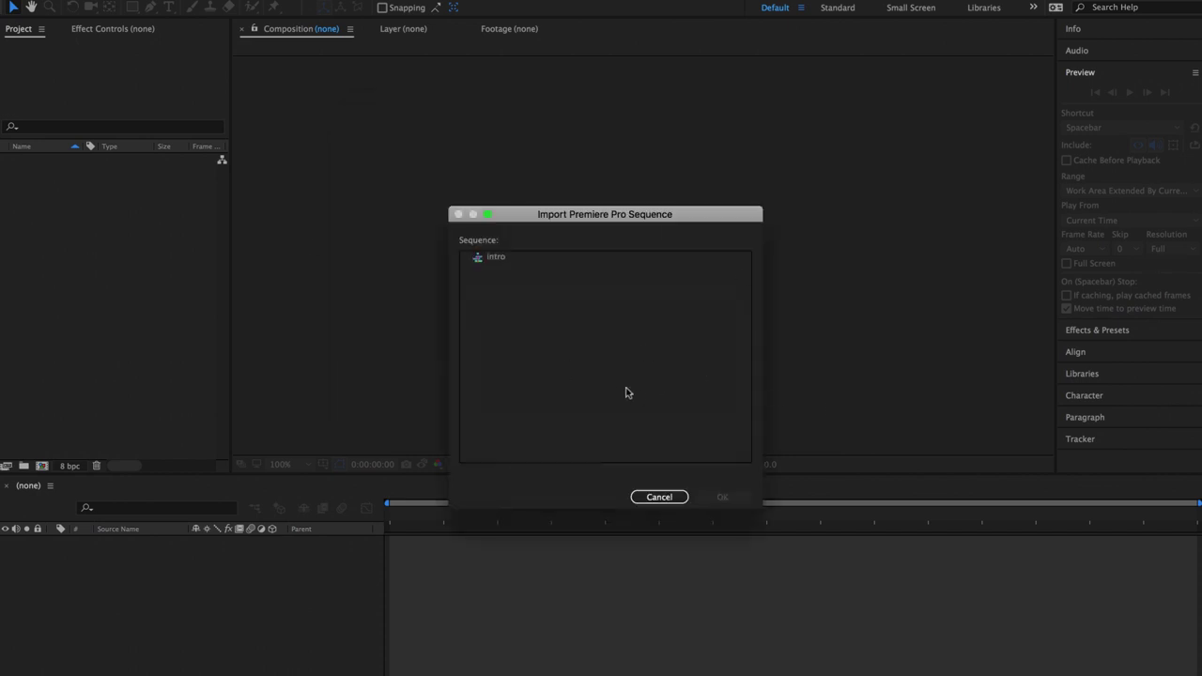
click(491, 259)
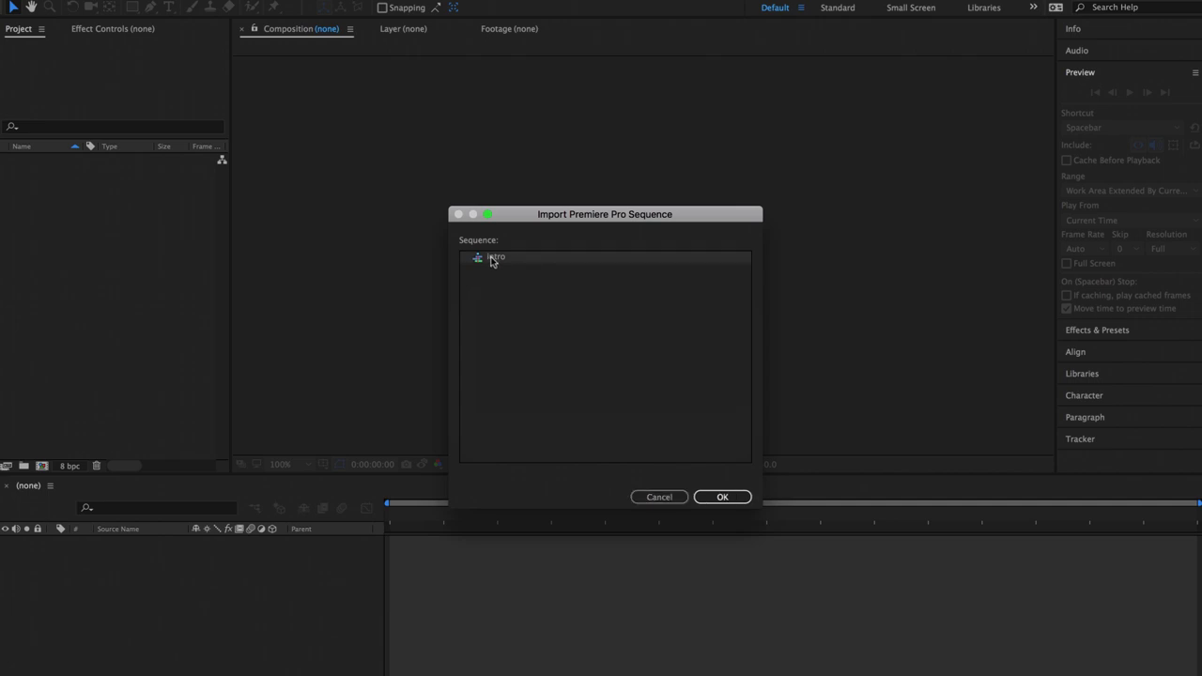
click(723, 497)
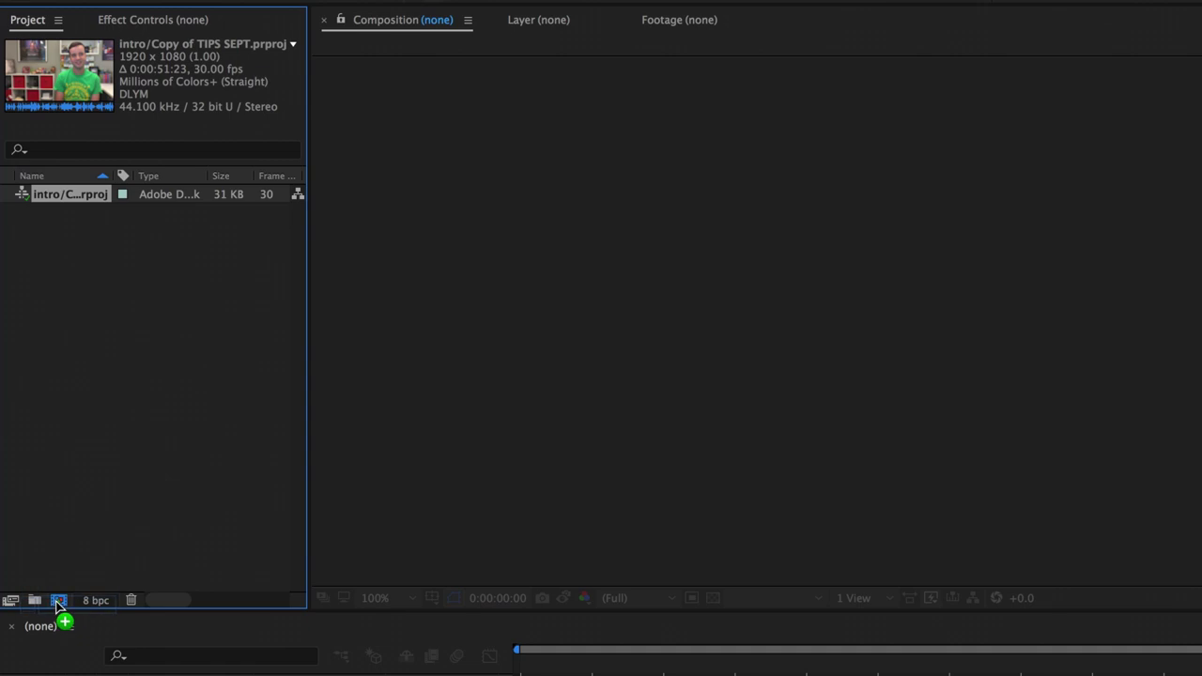
Create a composition from the intro sequence and scrub through the presenter video
drag(56, 604, 57, 602)
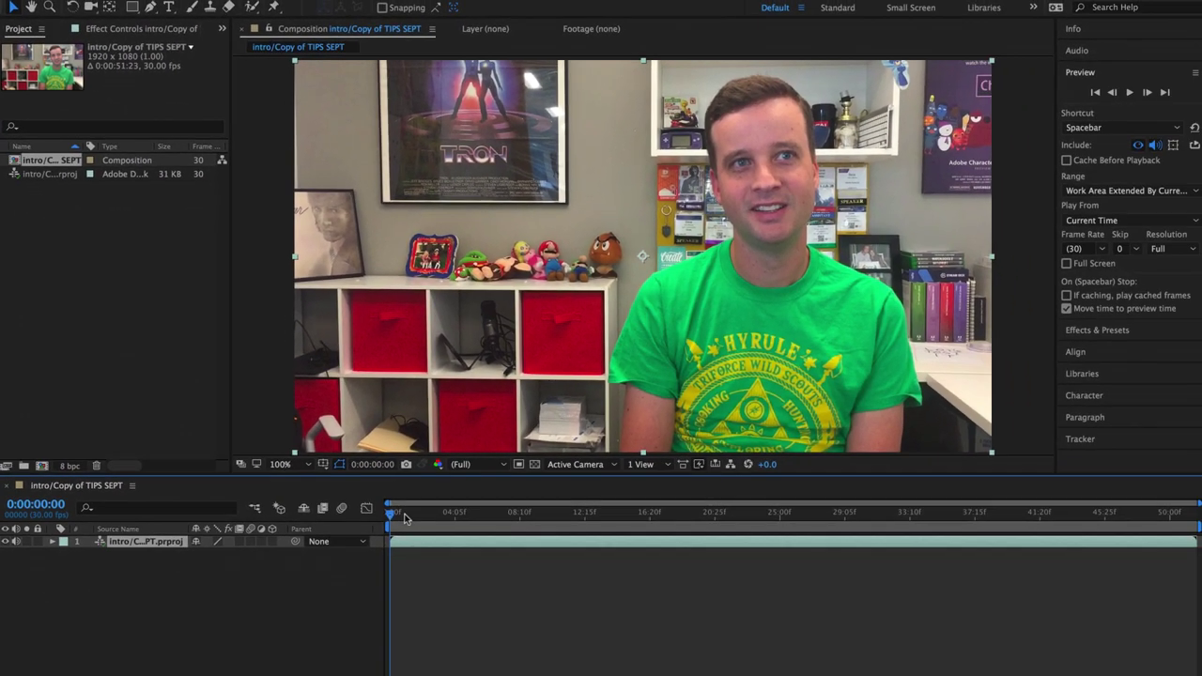
drag(405, 518, 323, 550)
click(79, 274)
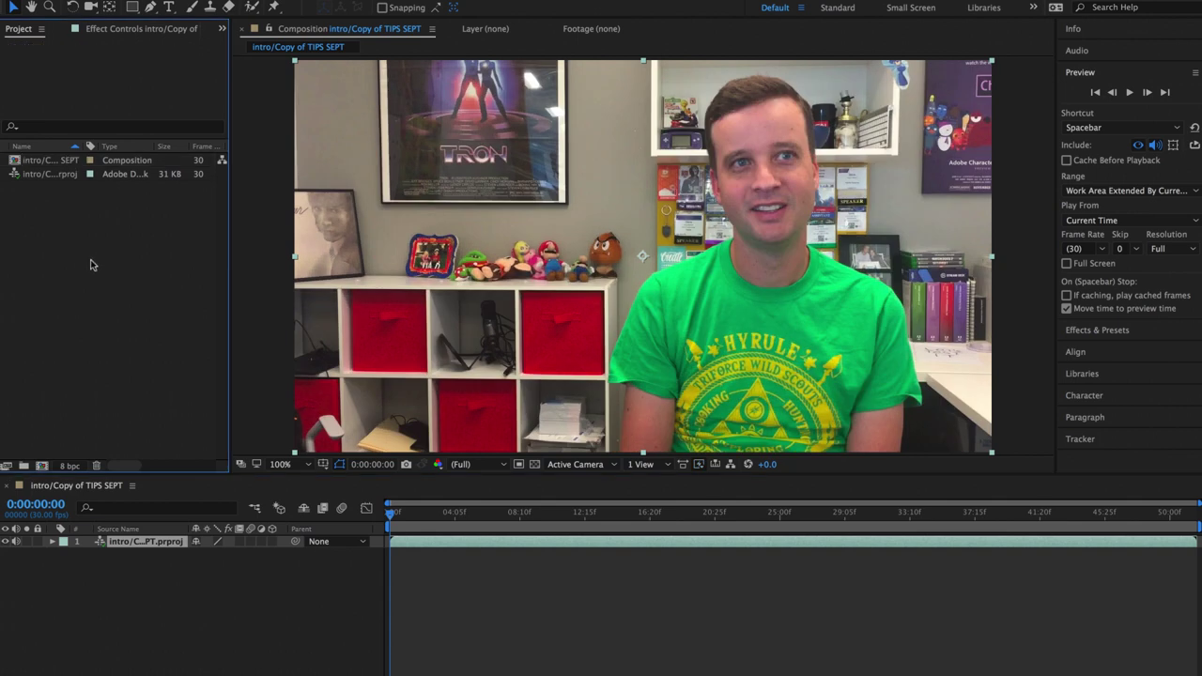
Import Scene - Blueguy from CartoonAE.chproj and position the cartoon head over the presenter's face
double_click(93, 263)
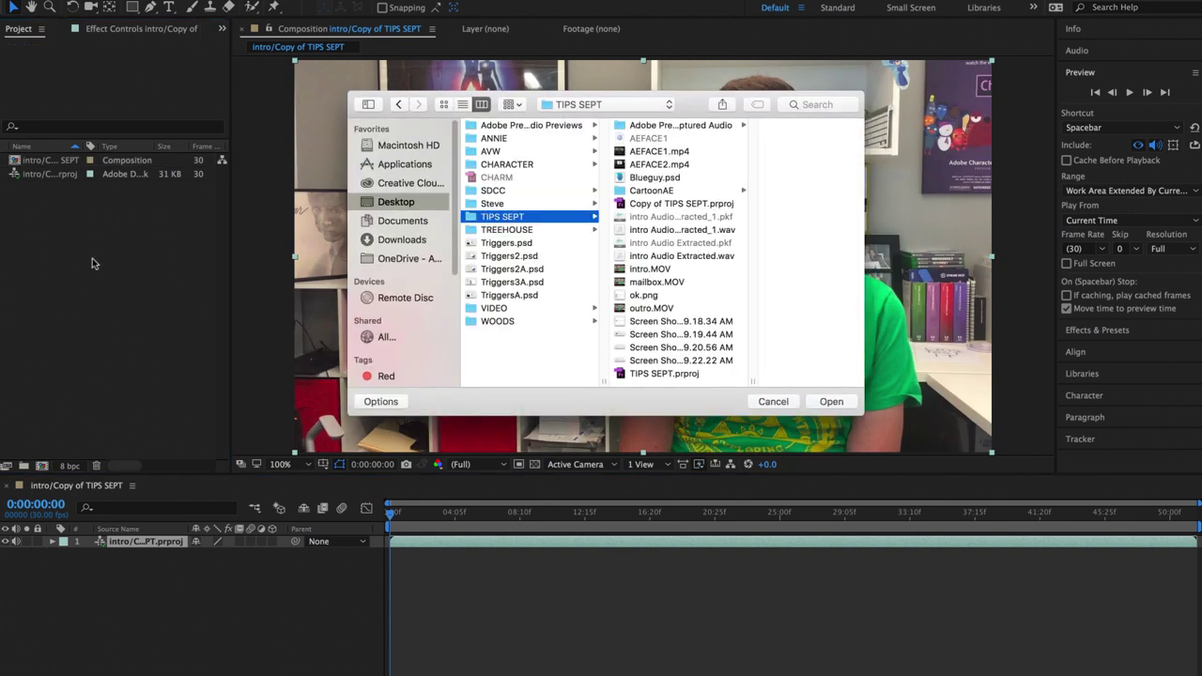
click(660, 190)
click(783, 129)
click(831, 402)
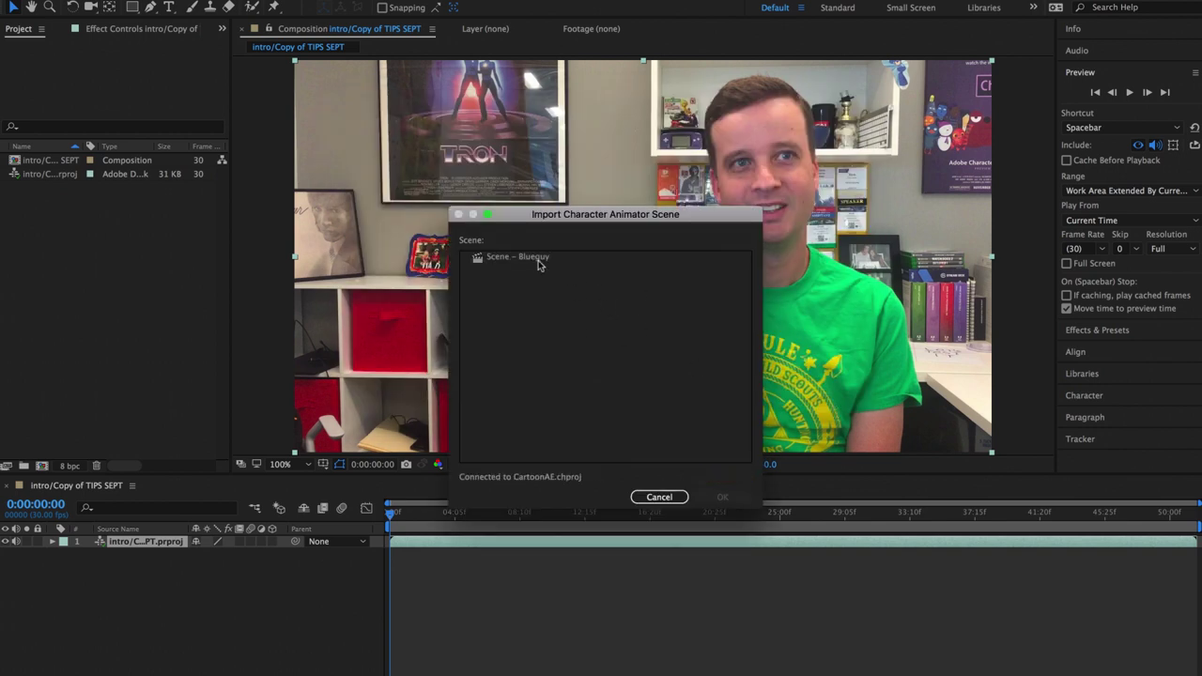
click(539, 261)
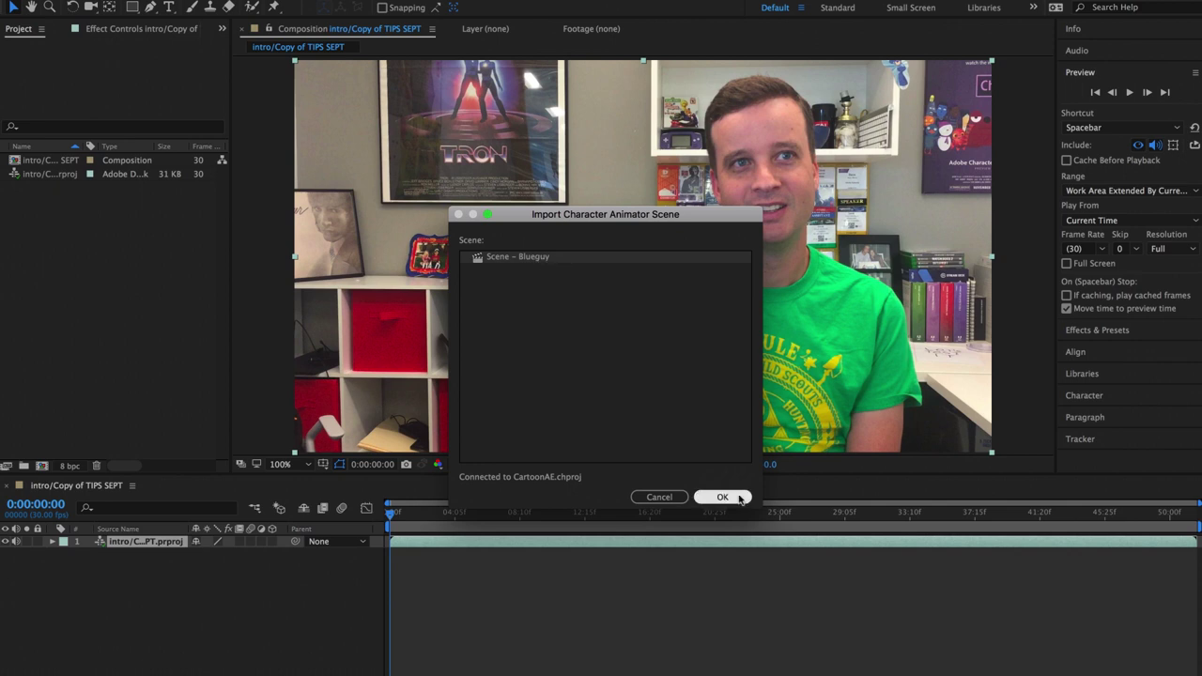
click(706, 495)
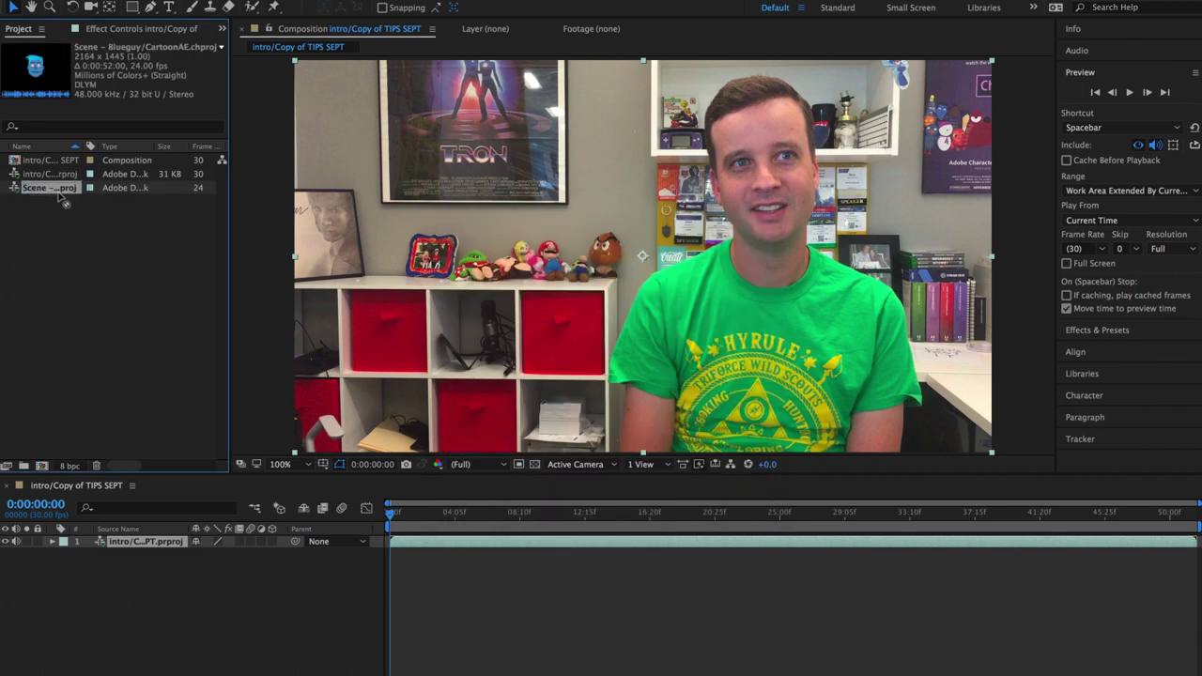
drag(72, 196, 637, 247)
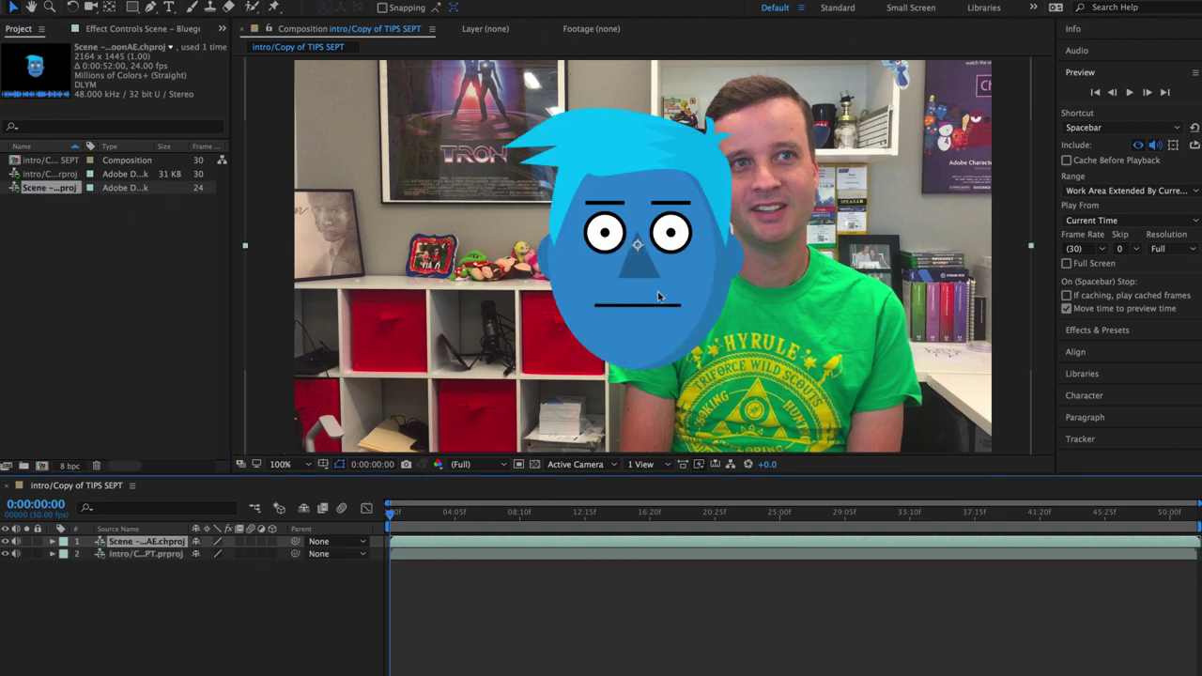
drag(659, 317, 683, 243)
Play a preview of the cartoon head over the presenter video
key(space)
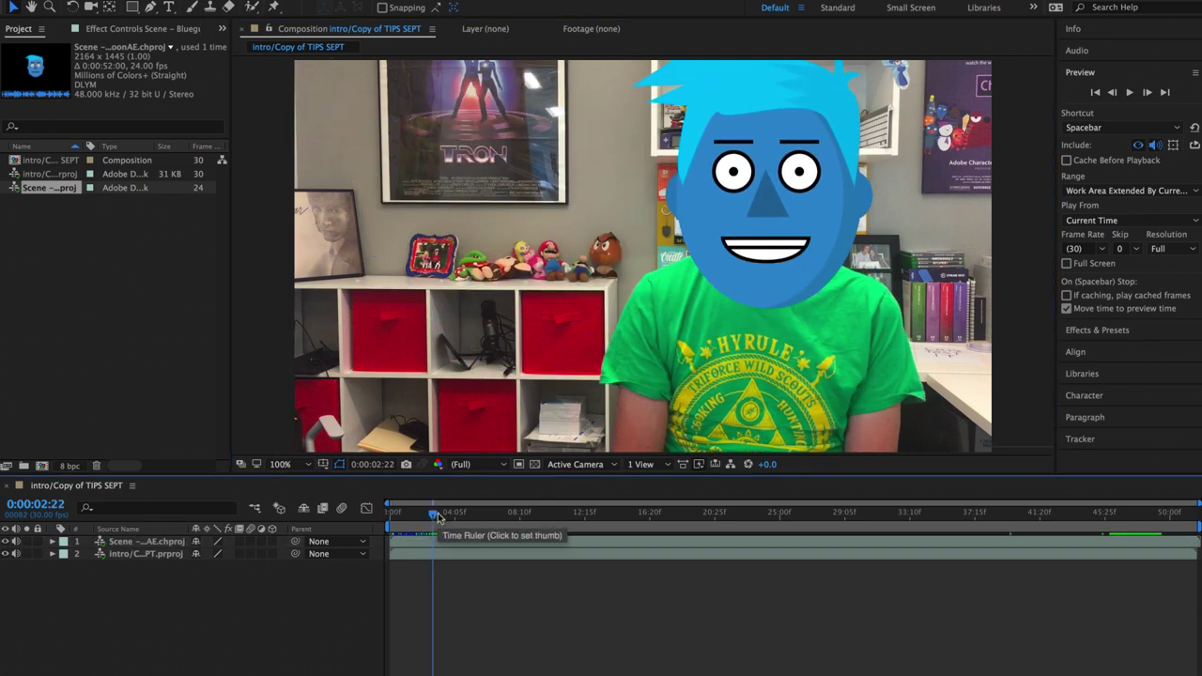
key(space)
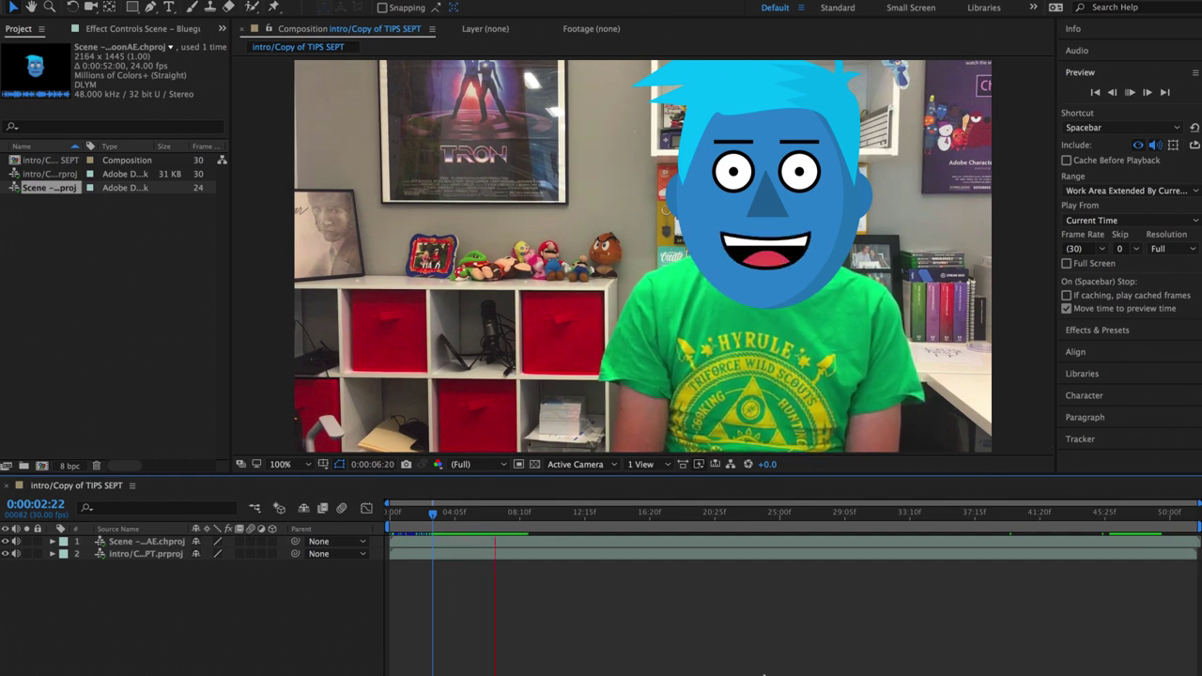
key(space)
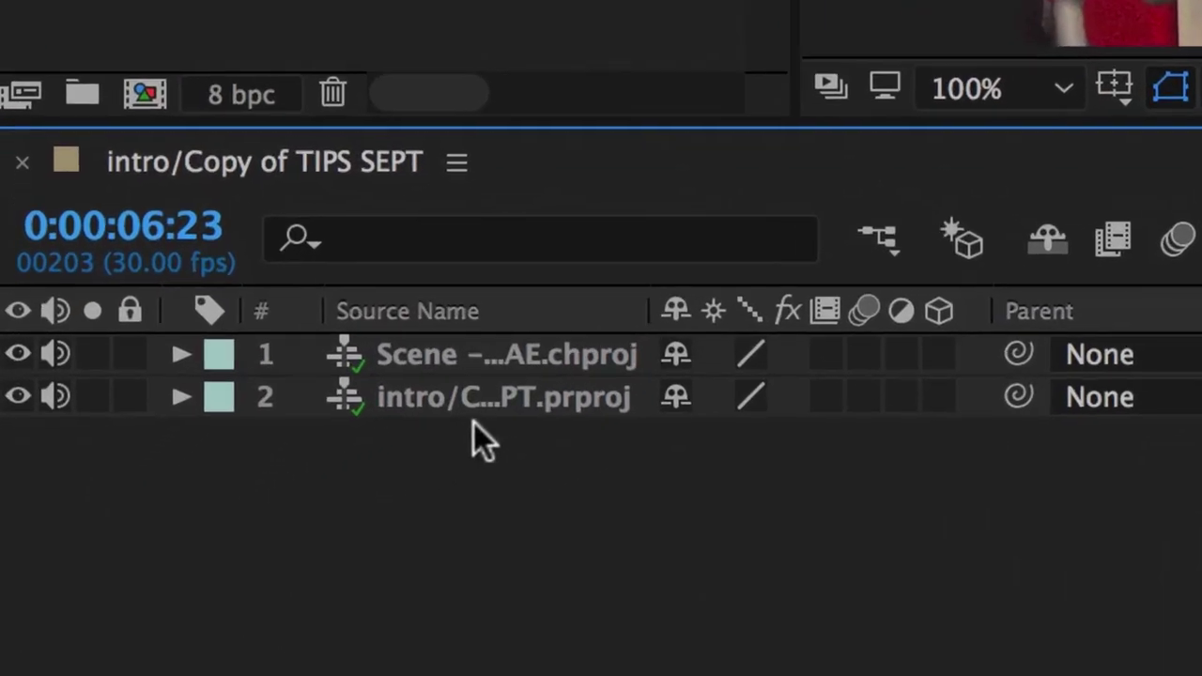
Mute the Blueguy layer's audio and scrub from 0:35 to 0:45 checking the lip-sync
click(55, 354)
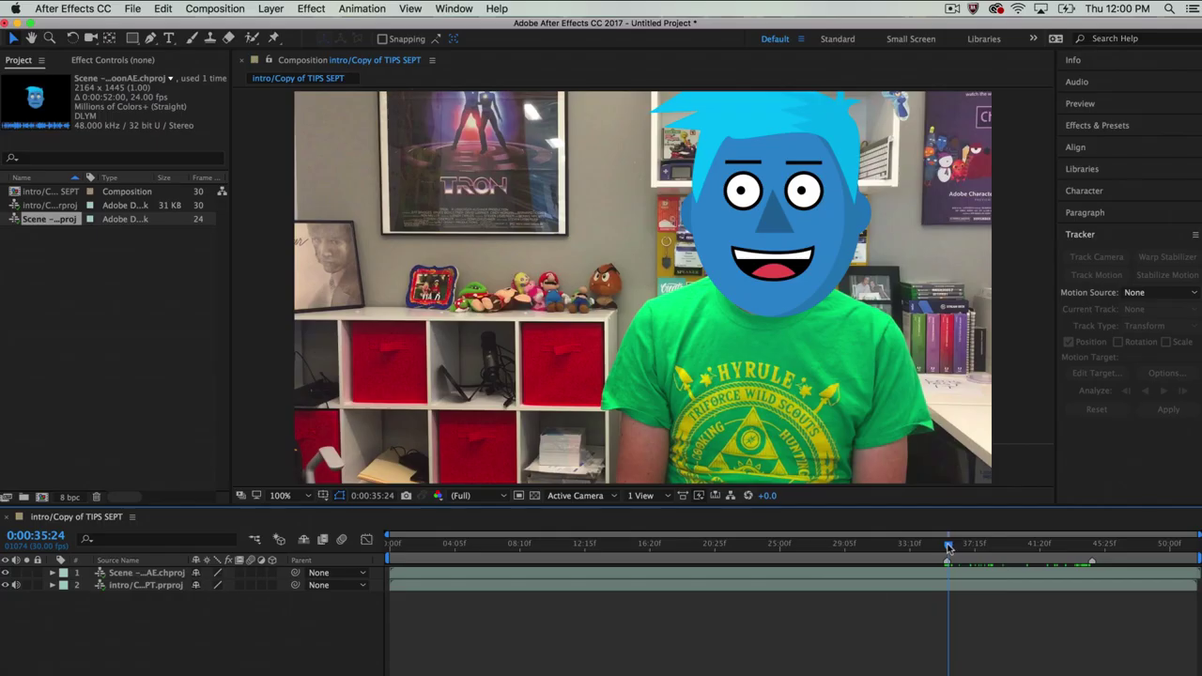
drag(948, 547, 1069, 547)
key(space)
click(949, 544)
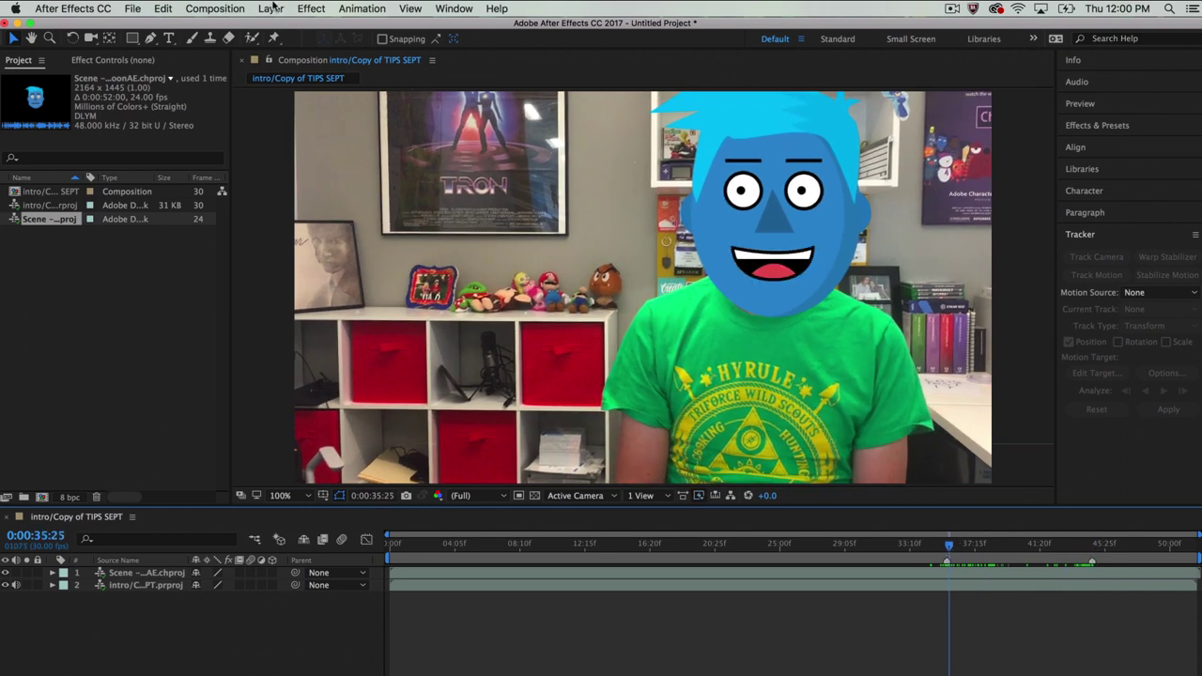
click(270, 8)
click(954, 553)
mouse_move(954, 553)
mouse_down()
mouse_move(1095, 535)
mouse_move(949, 549)
mouse_up()
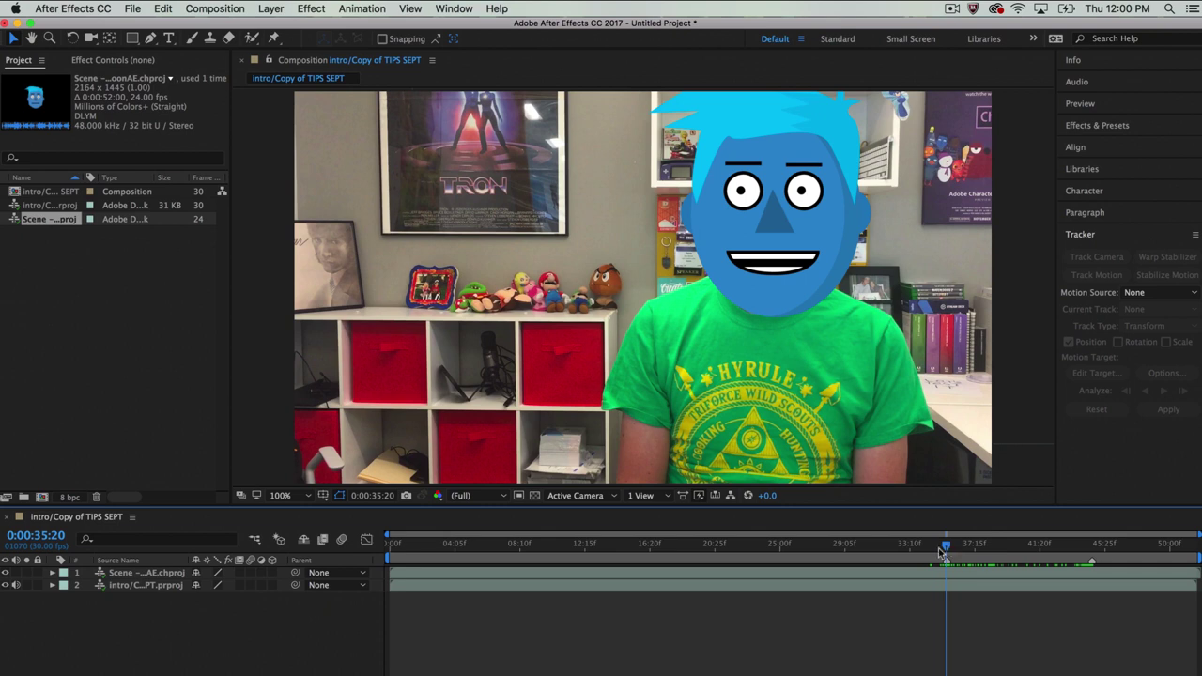
Hide the Blueguy head and add a Null 1 layer, nudged slightly up and left
click(6, 573)
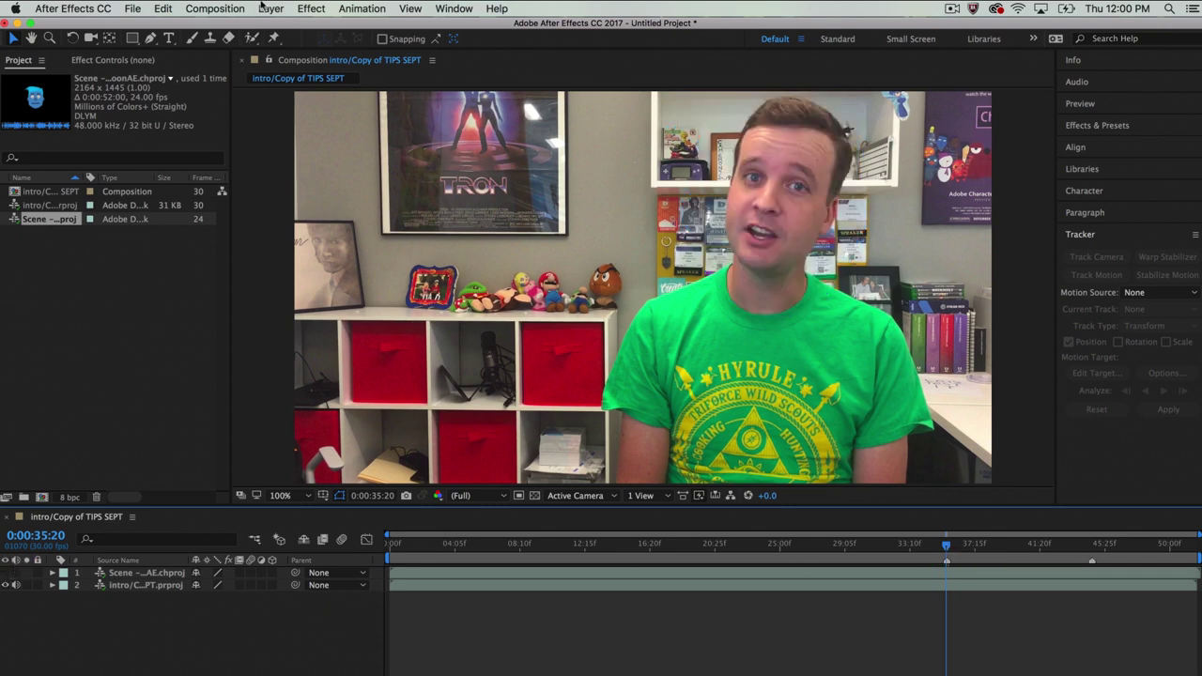
click(272, 9)
mouse_move(287, 26)
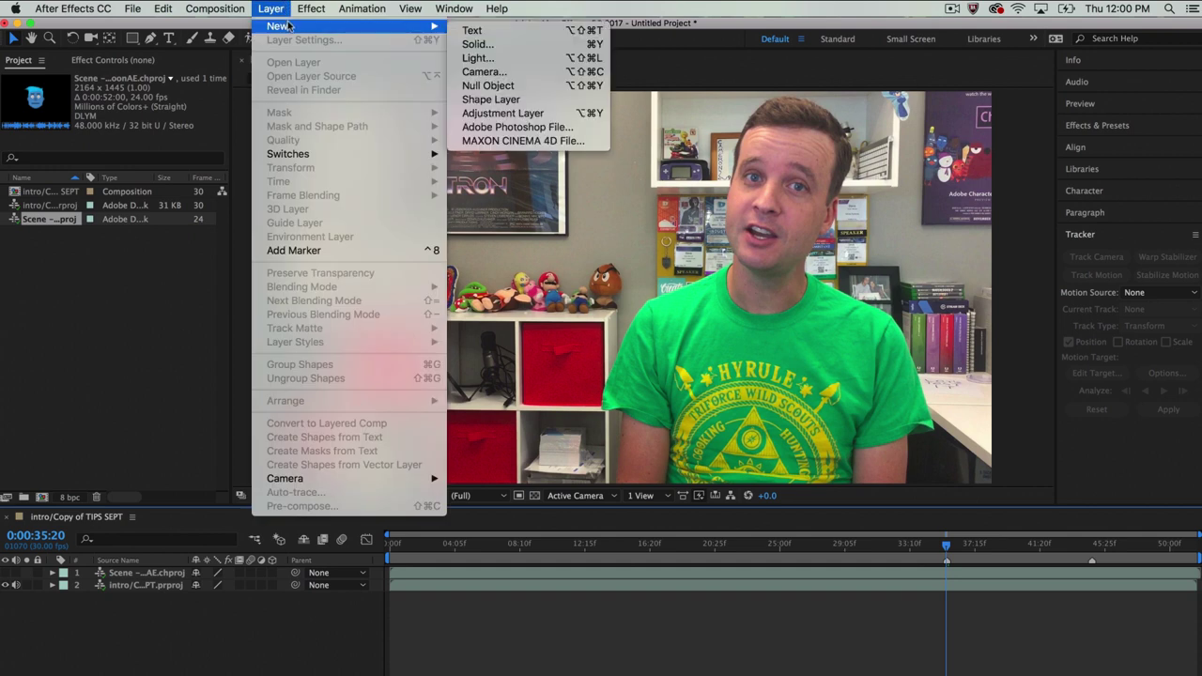
click(526, 86)
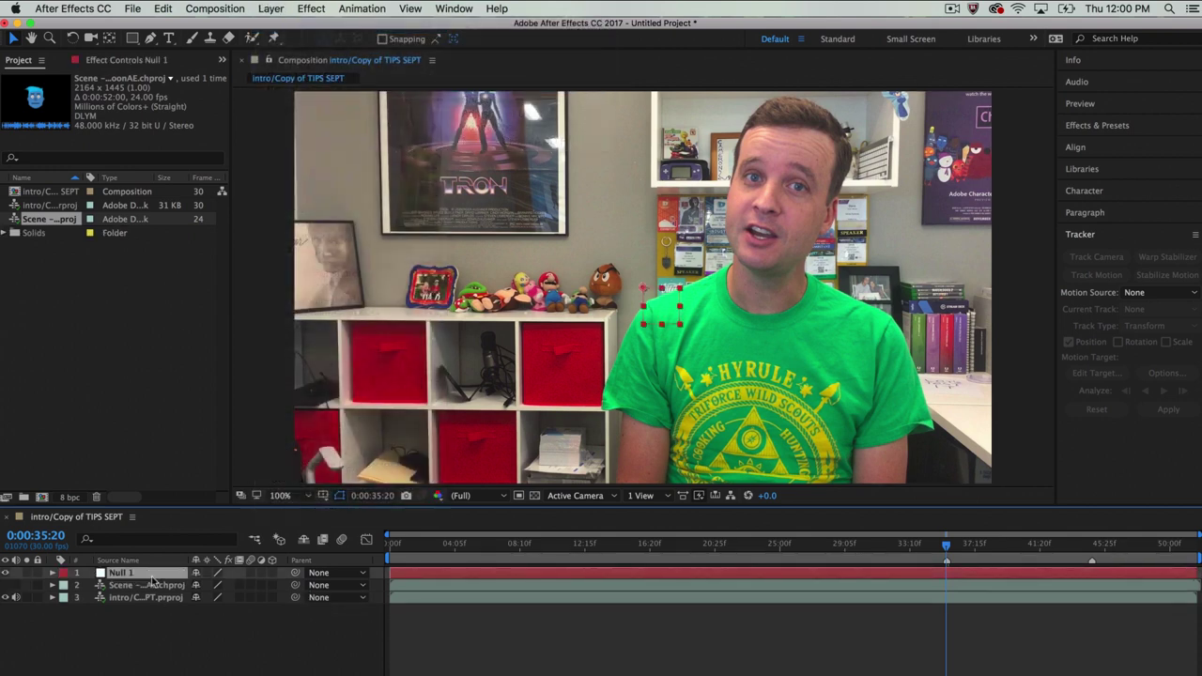
drag(681, 287, 648, 310)
Select the presenter footage layer and confirm the Tracker panel is shown
click(1028, 649)
click(959, 602)
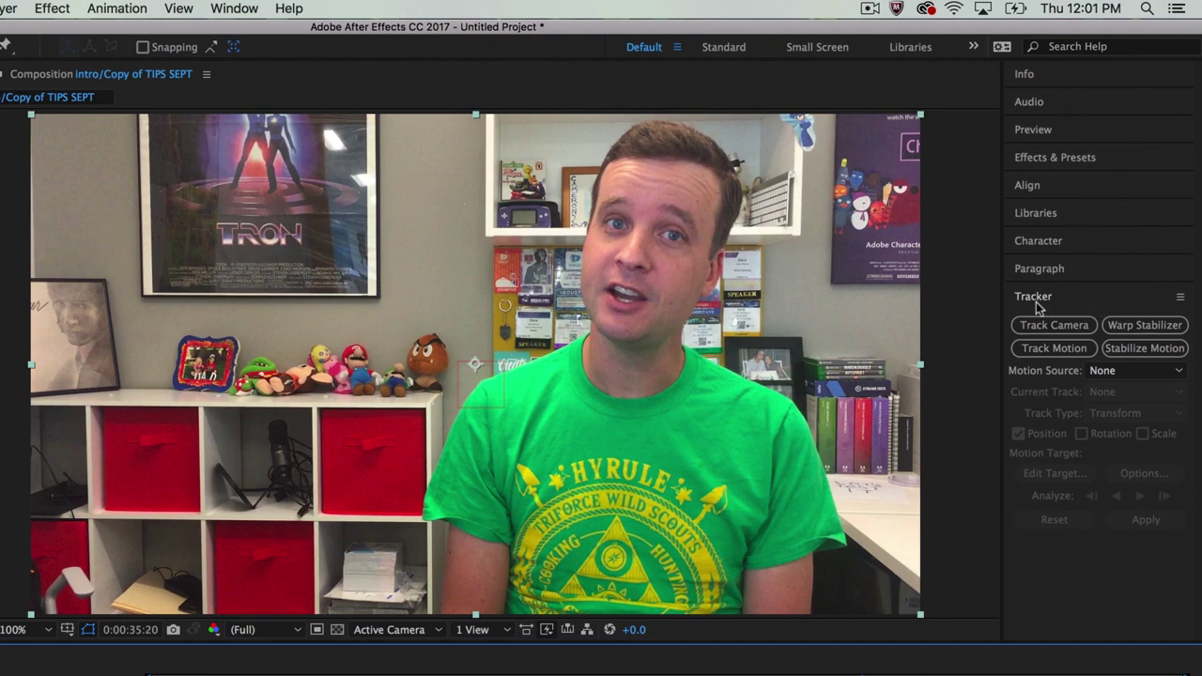
click(235, 7)
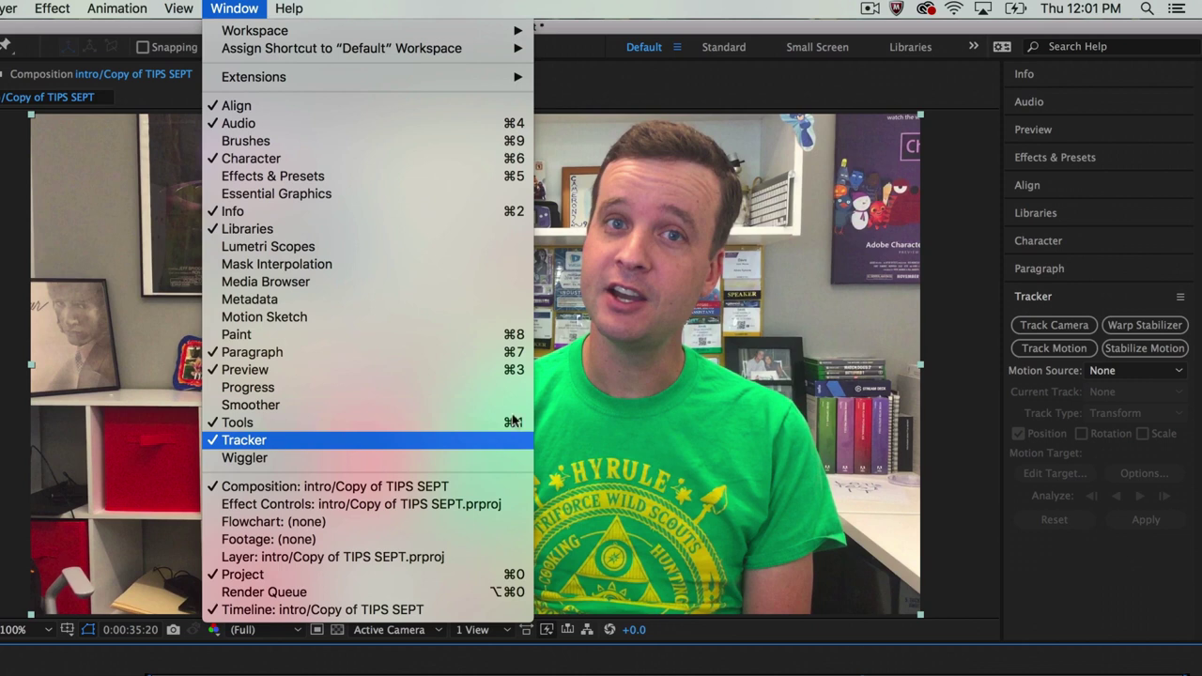
click(1142, 246)
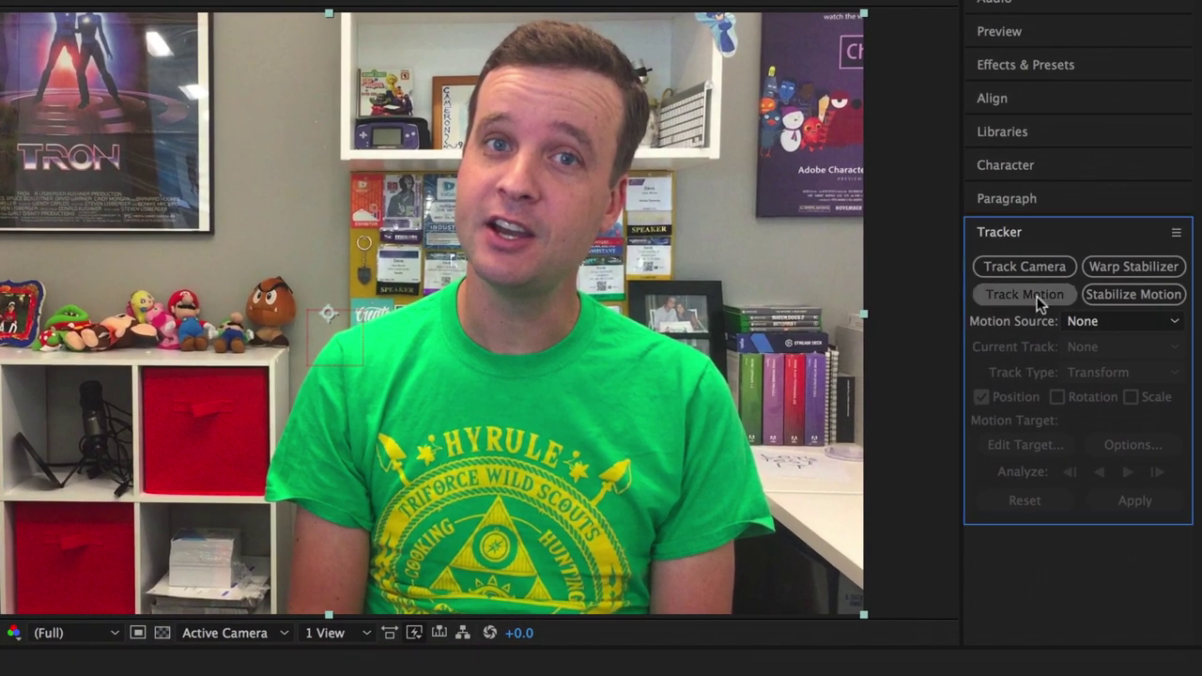
Start a Track Motion with Rotation enabled and place the two track points
click(1024, 294)
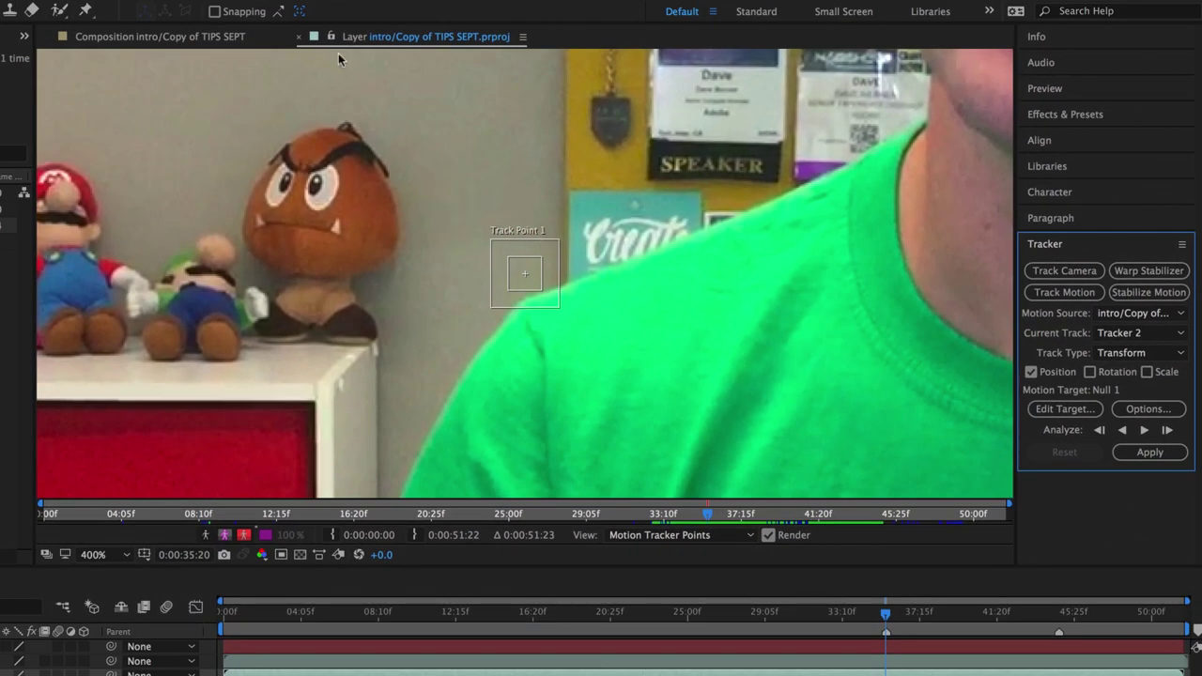
click(181, 36)
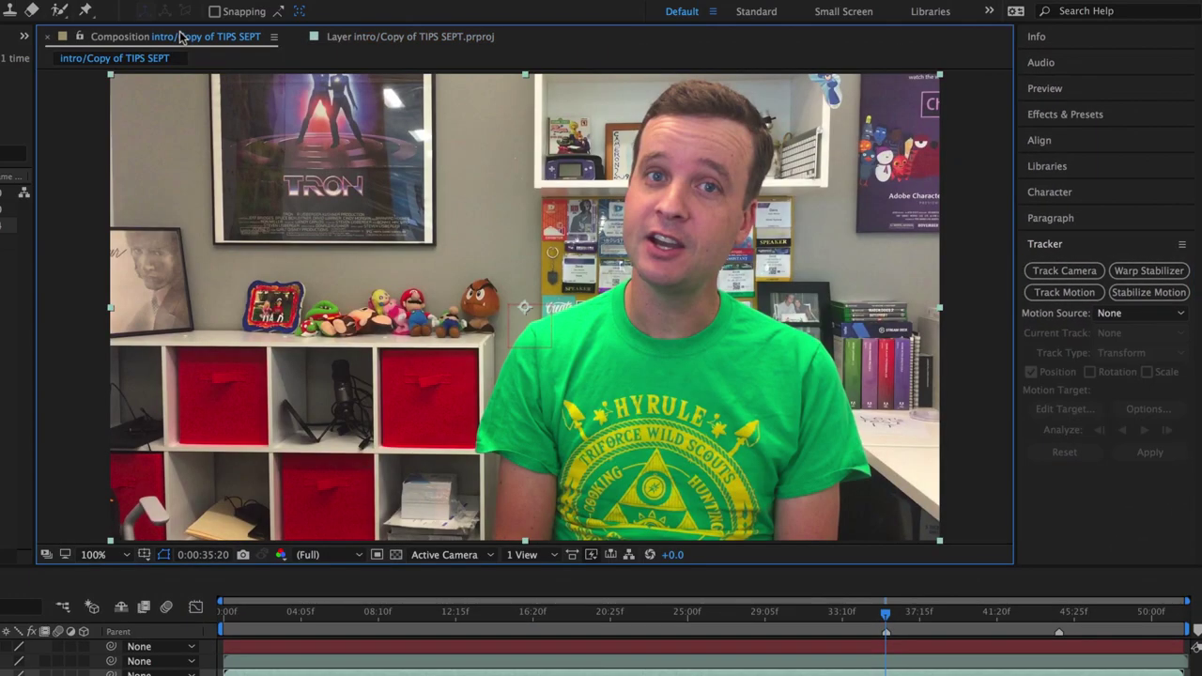
click(377, 37)
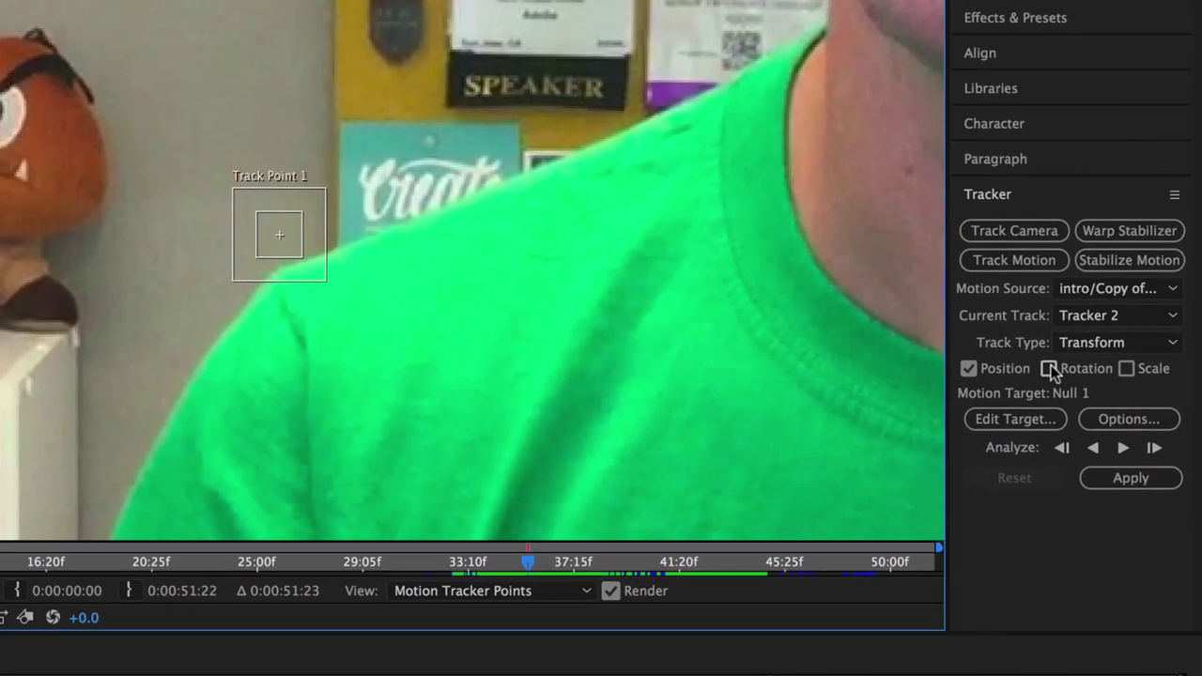
click(1049, 368)
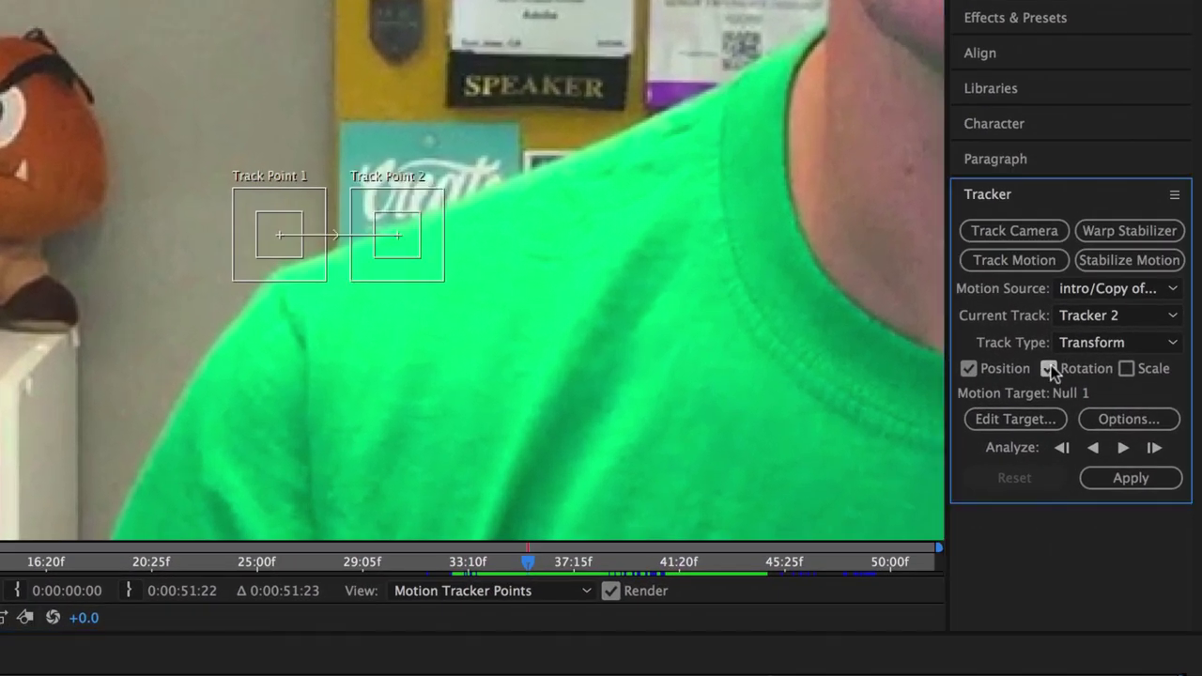
drag(433, 216, 456, 108)
drag(306, 204, 294, 279)
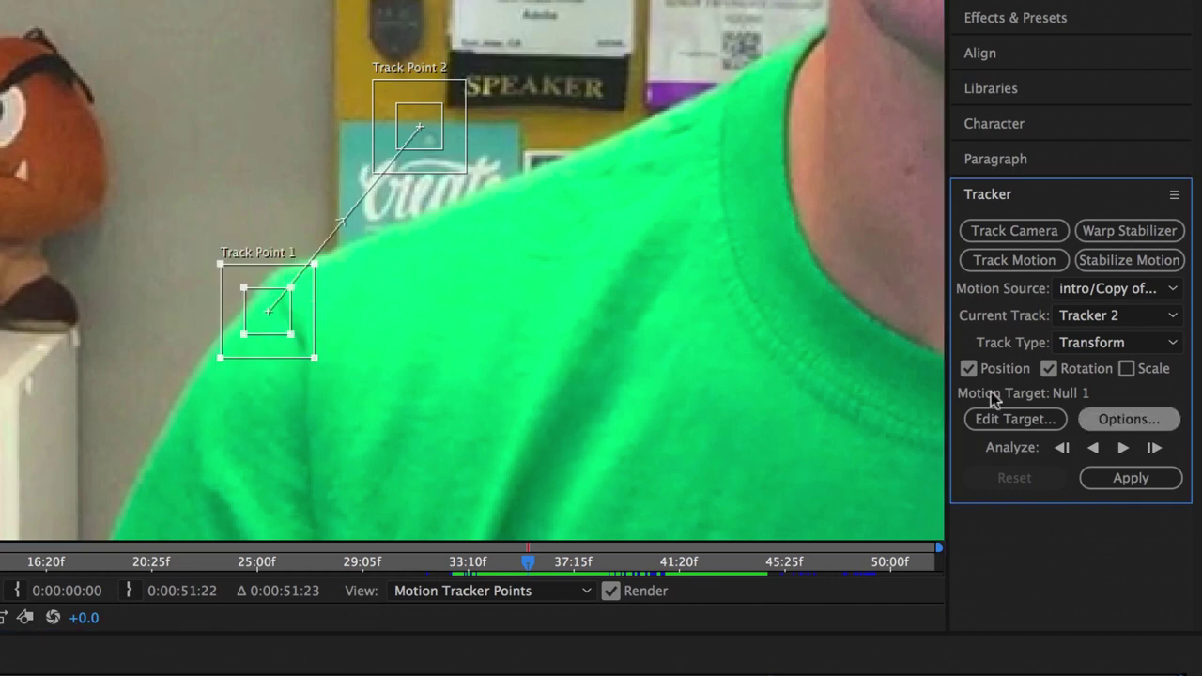
Set the tracker's motion target to Null 1
click(1019, 420)
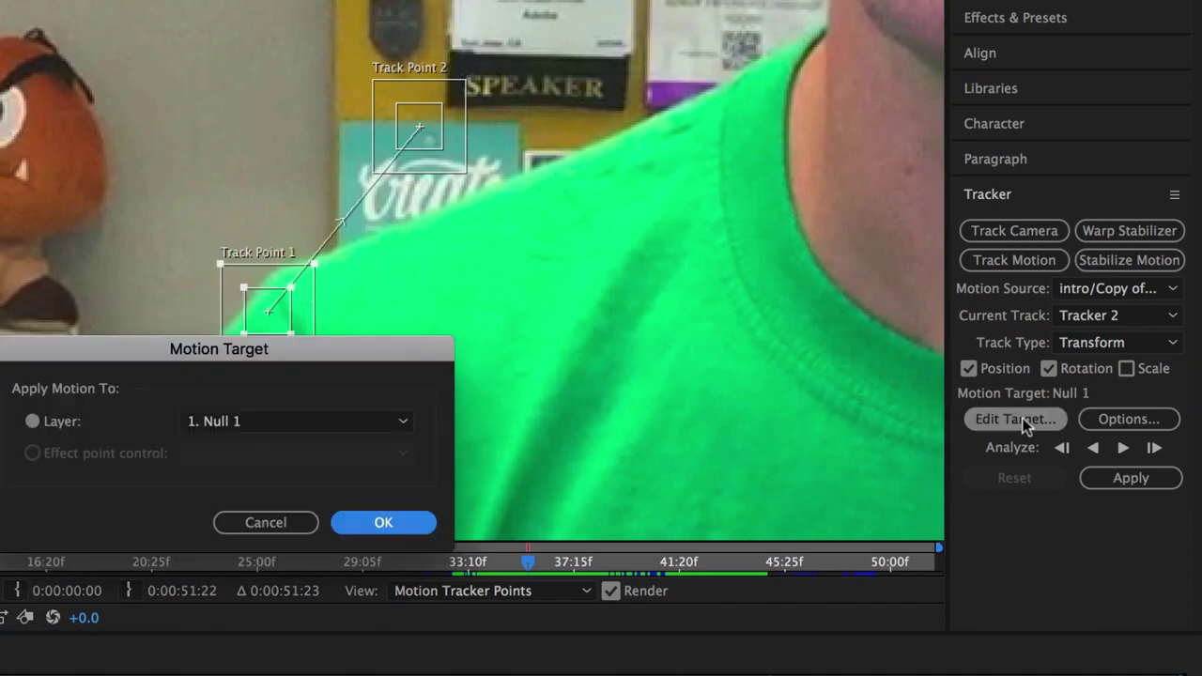
click(263, 422)
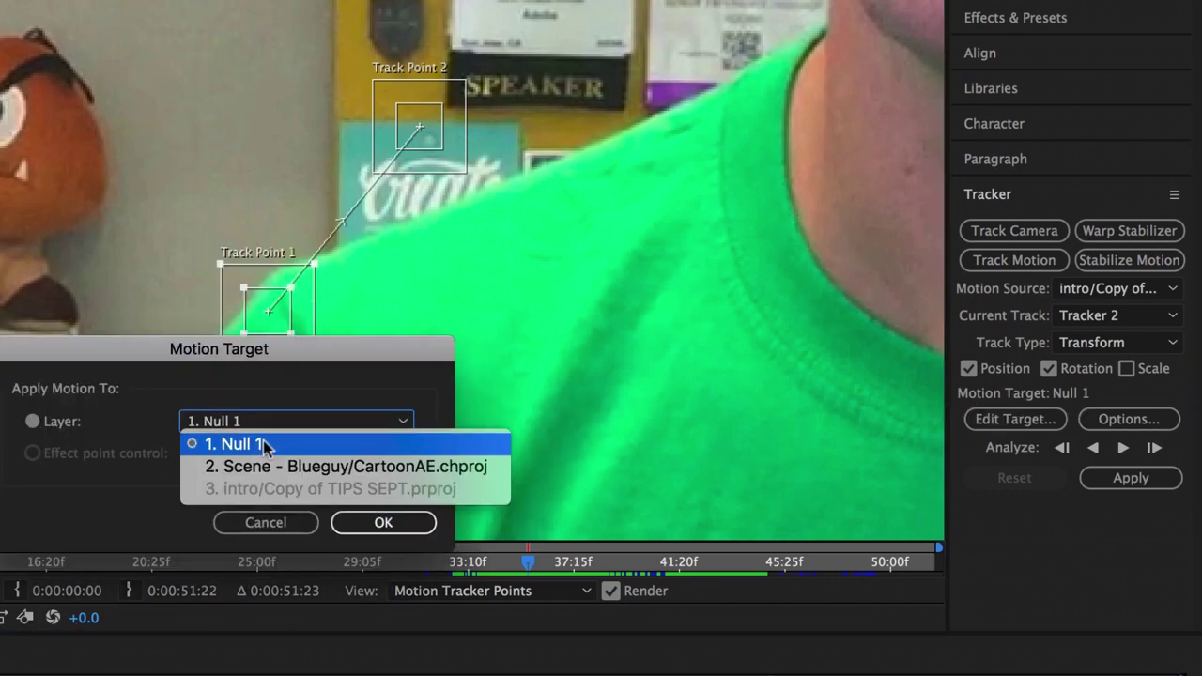
click(265, 445)
click(410, 524)
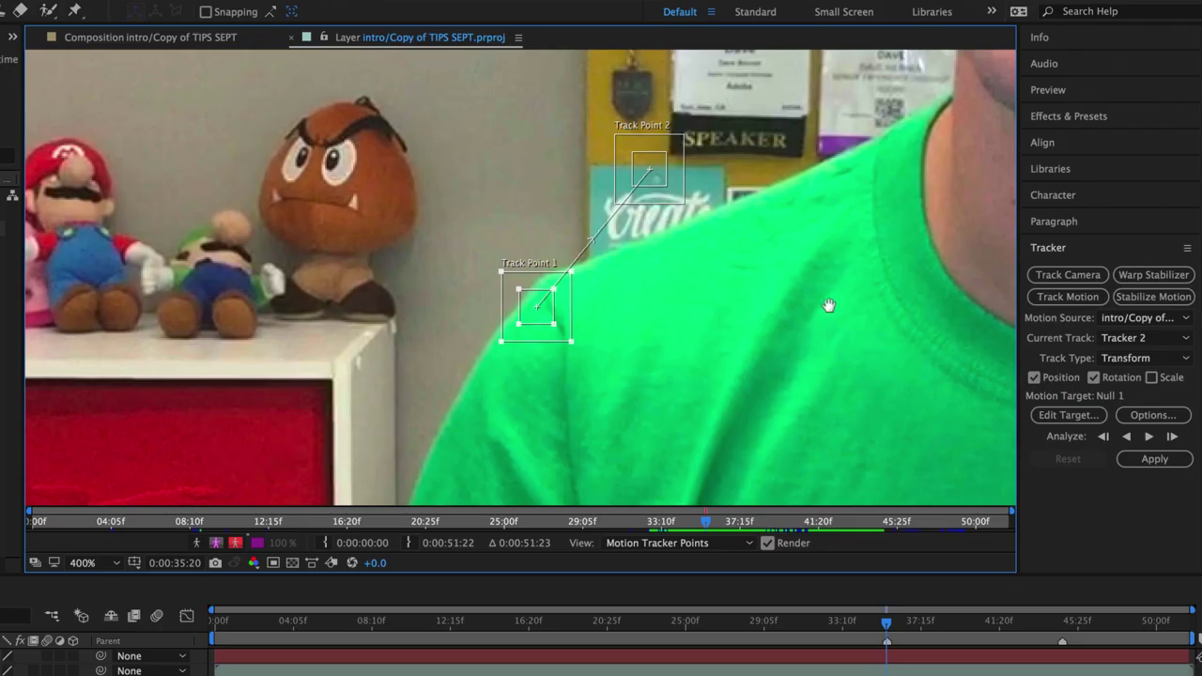
Pan to the presenter's face and drag Track Points 1 and 2 onto the nose, one per nostril
drag(870, 277, 416, 384)
key(v)
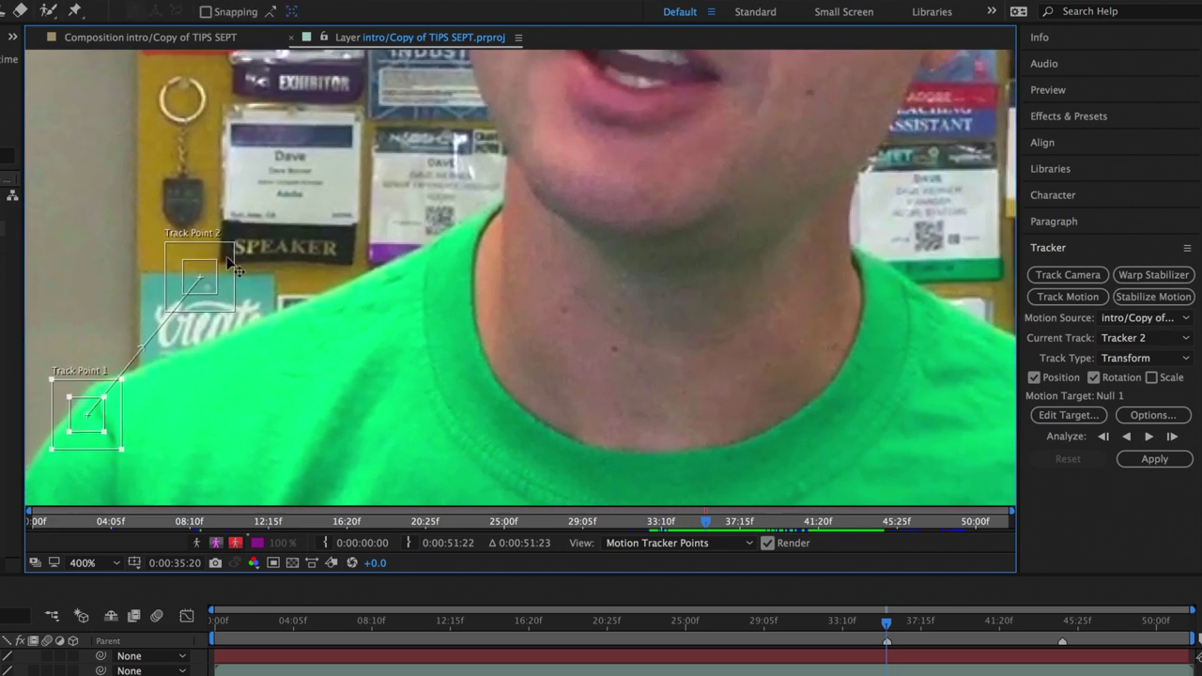
drag(226, 271, 698, 112)
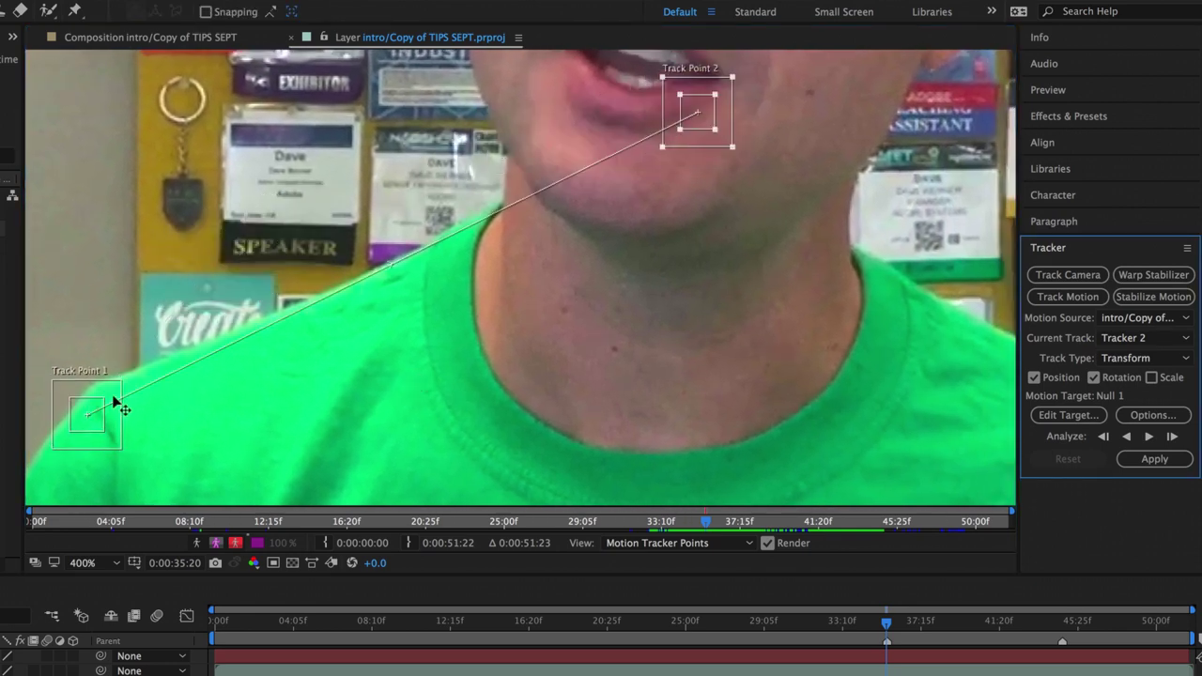
drag(113, 402, 512, 123)
drag(716, 132, 695, 293)
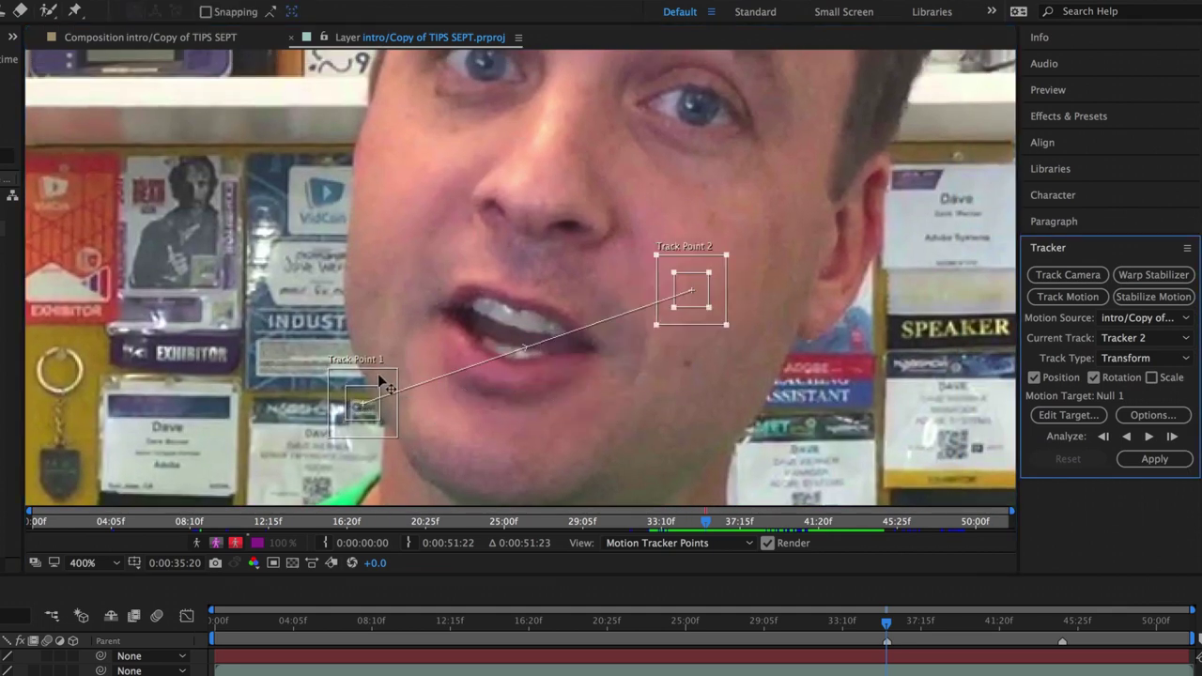
drag(383, 380, 413, 196)
drag(508, 271, 458, 300)
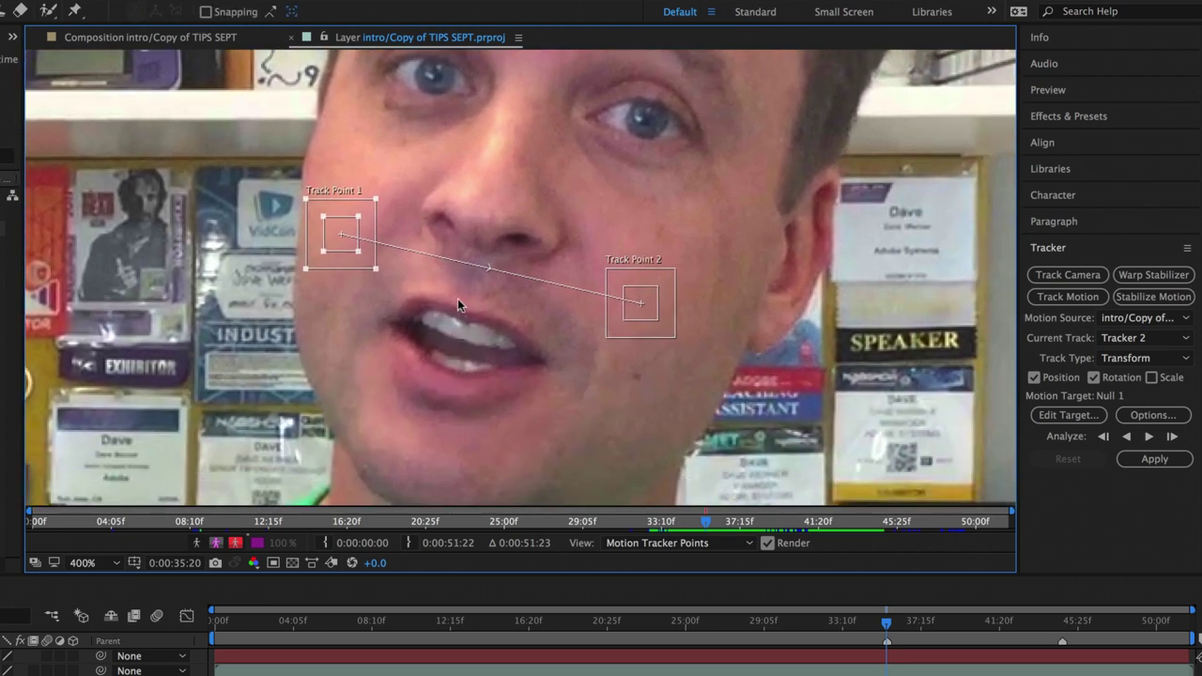
drag(558, 228, 558, 290)
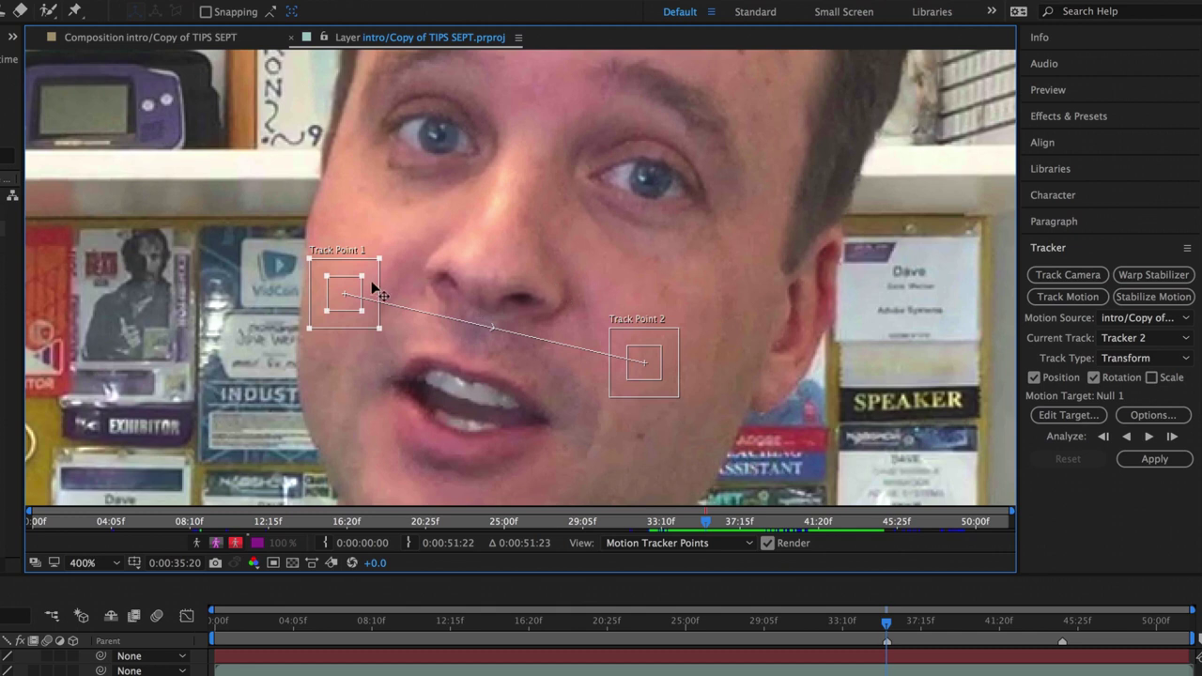
drag(373, 286, 479, 272)
drag(676, 344, 553, 277)
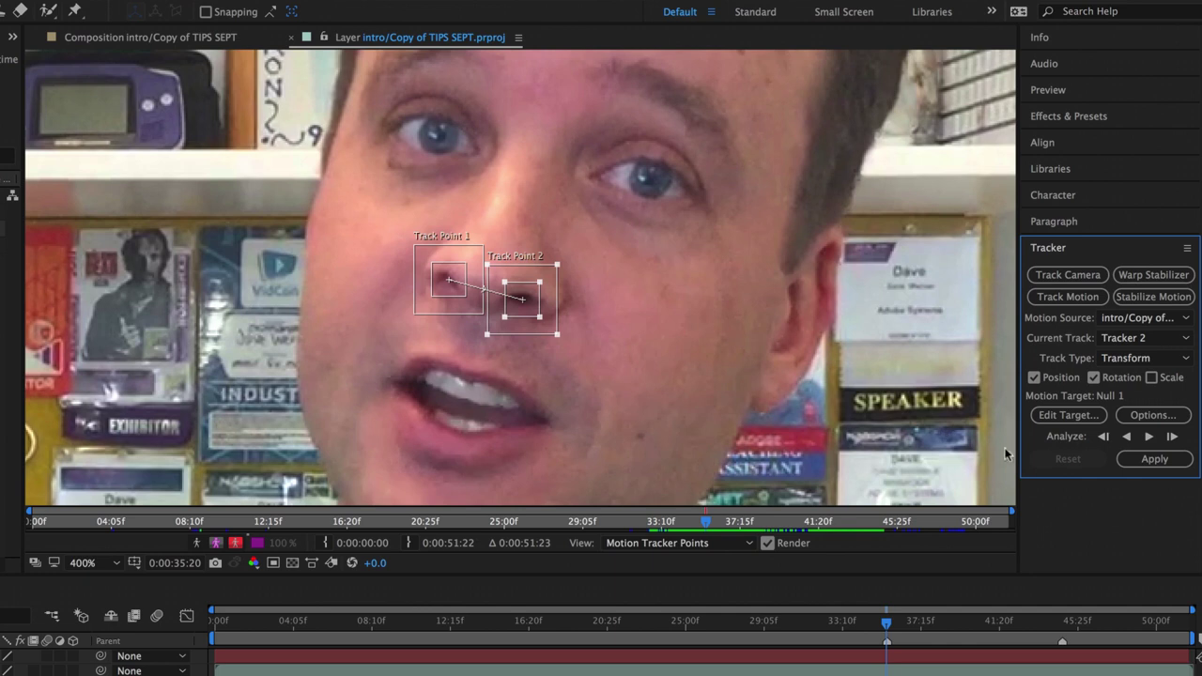
Analyze the nose track forward, then stop the analysis partway through the clip
click(1150, 438)
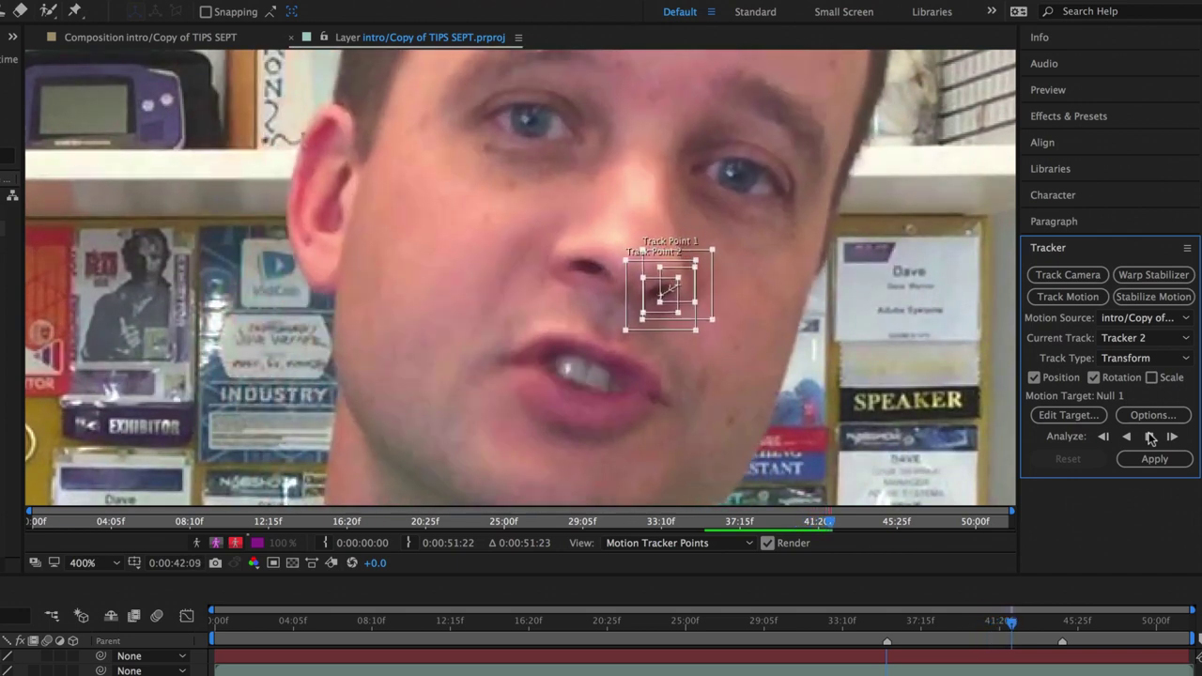
click(1150, 438)
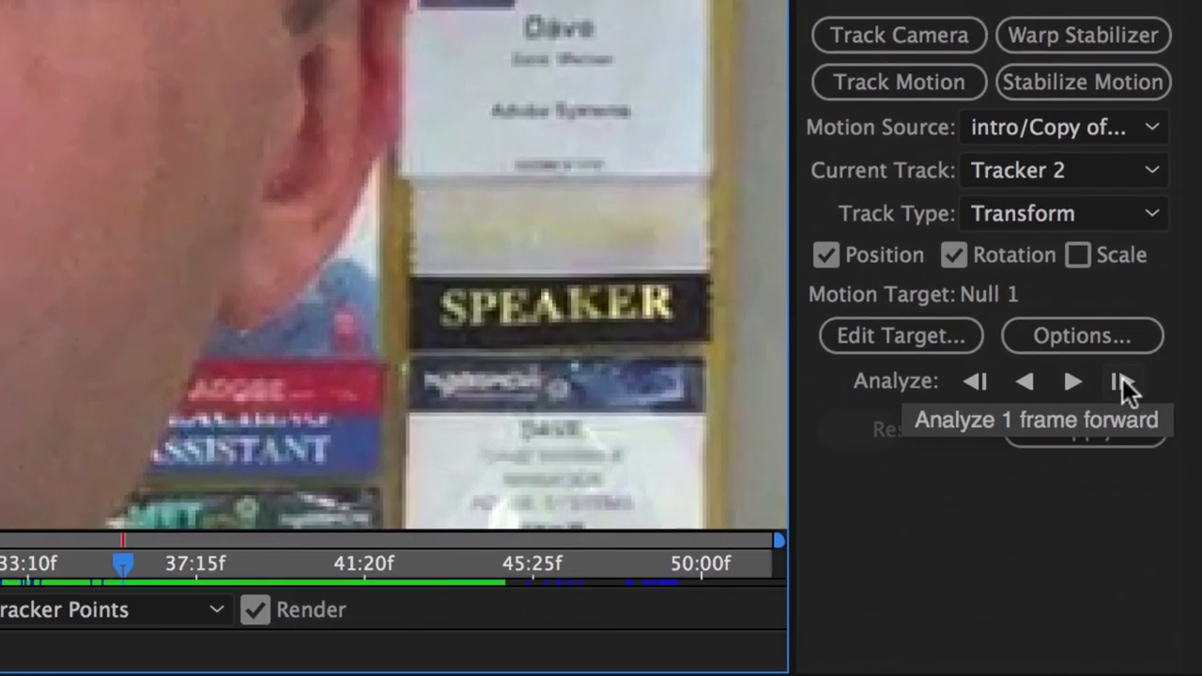
Analyze Tracker 2 one frame at a time for about 25 frames
click(1122, 379)
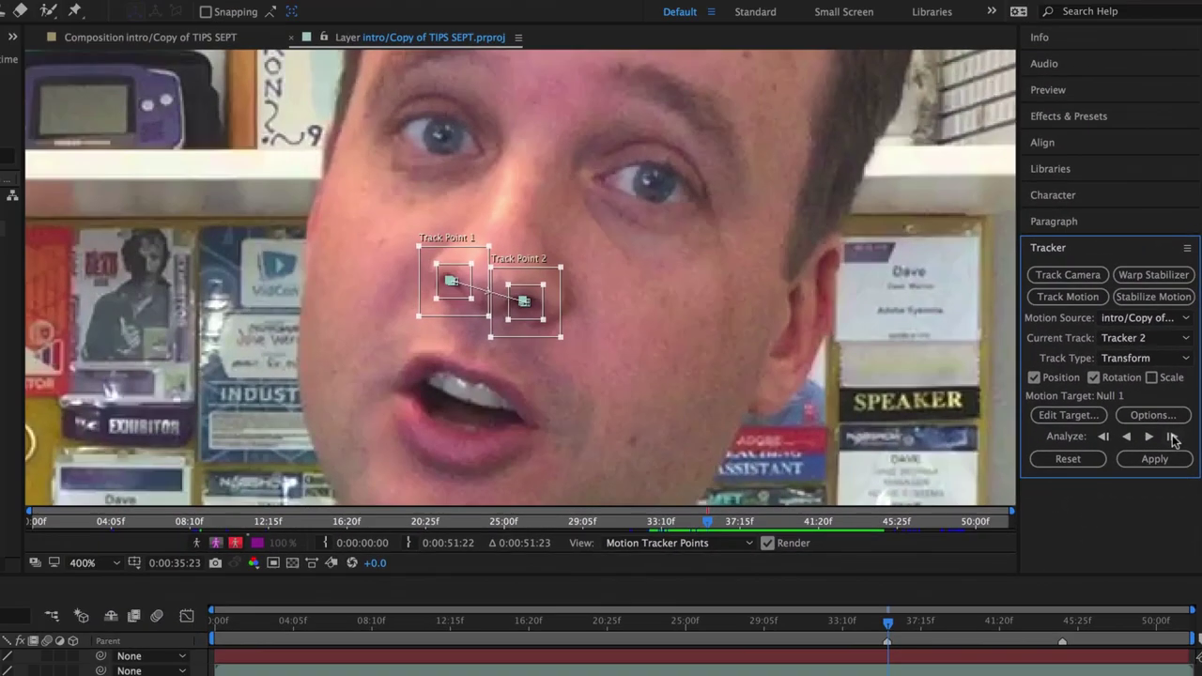
click(1172, 438)
click(1172, 438)
click(1173, 438)
click(1172, 438)
click(1172, 437)
click(1172, 438)
click(1172, 438)
click(1172, 437)
click(1172, 437)
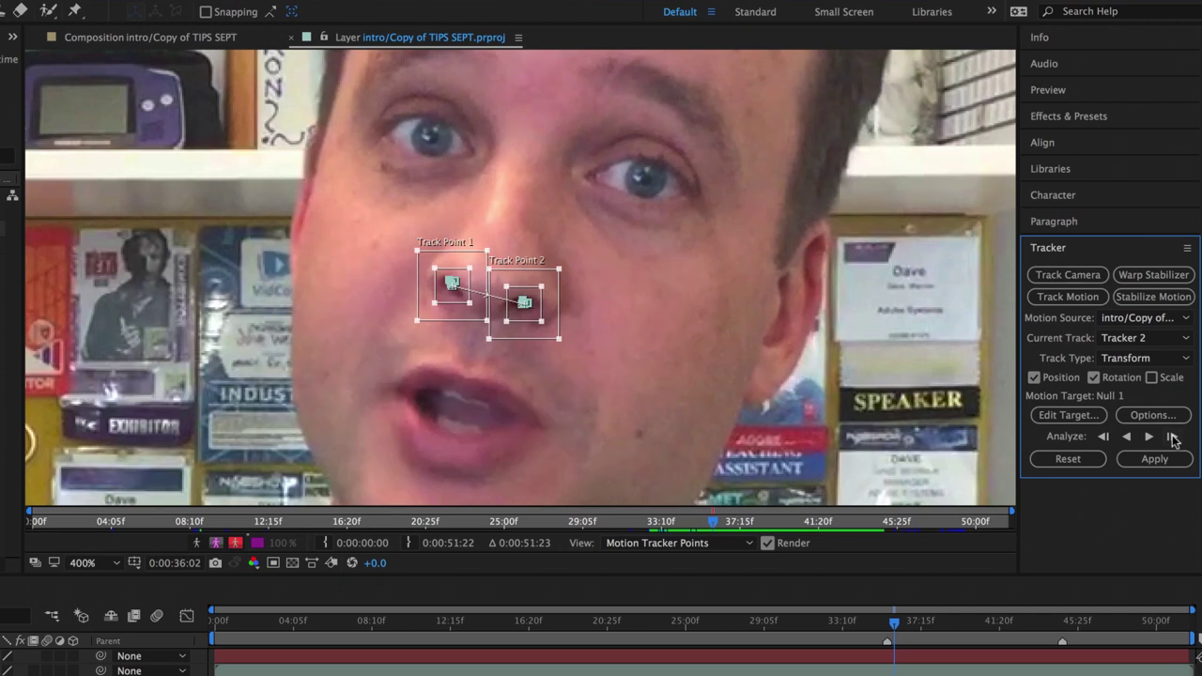
click(1173, 437)
click(1173, 438)
click(1173, 437)
click(1172, 438)
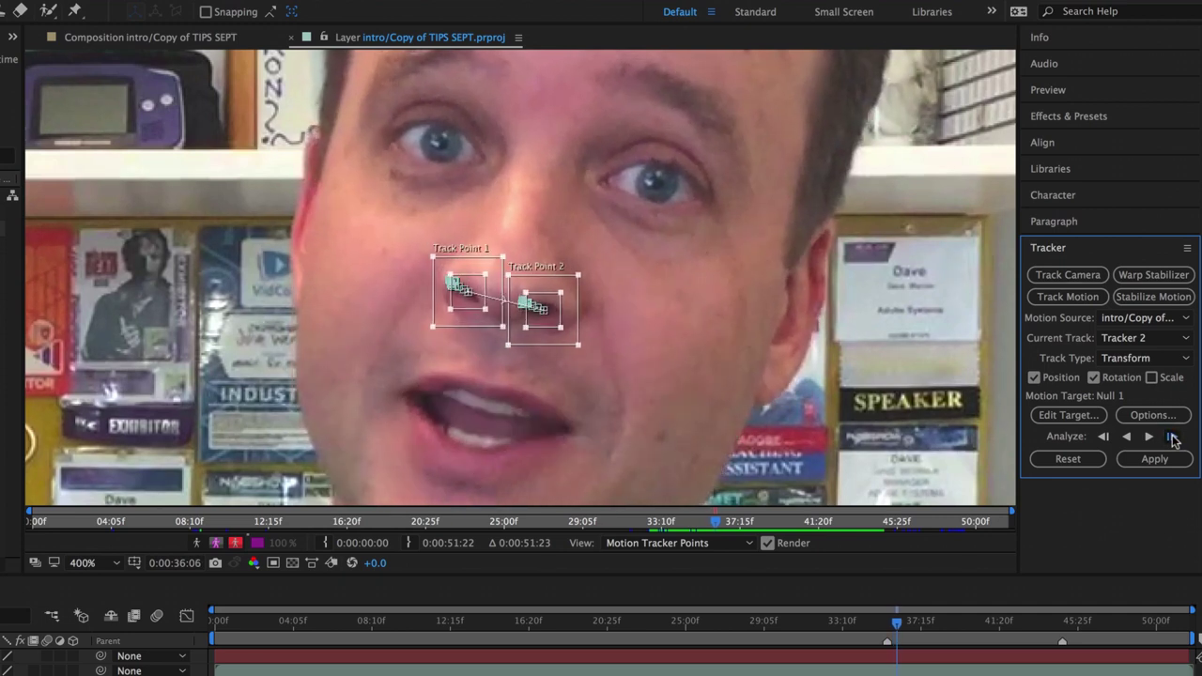
click(1172, 437)
click(1172, 437)
click(1172, 438)
click(1172, 437)
click(1172, 437)
click(1173, 437)
click(1172, 438)
click(1172, 437)
click(1173, 437)
click(1173, 438)
click(1172, 438)
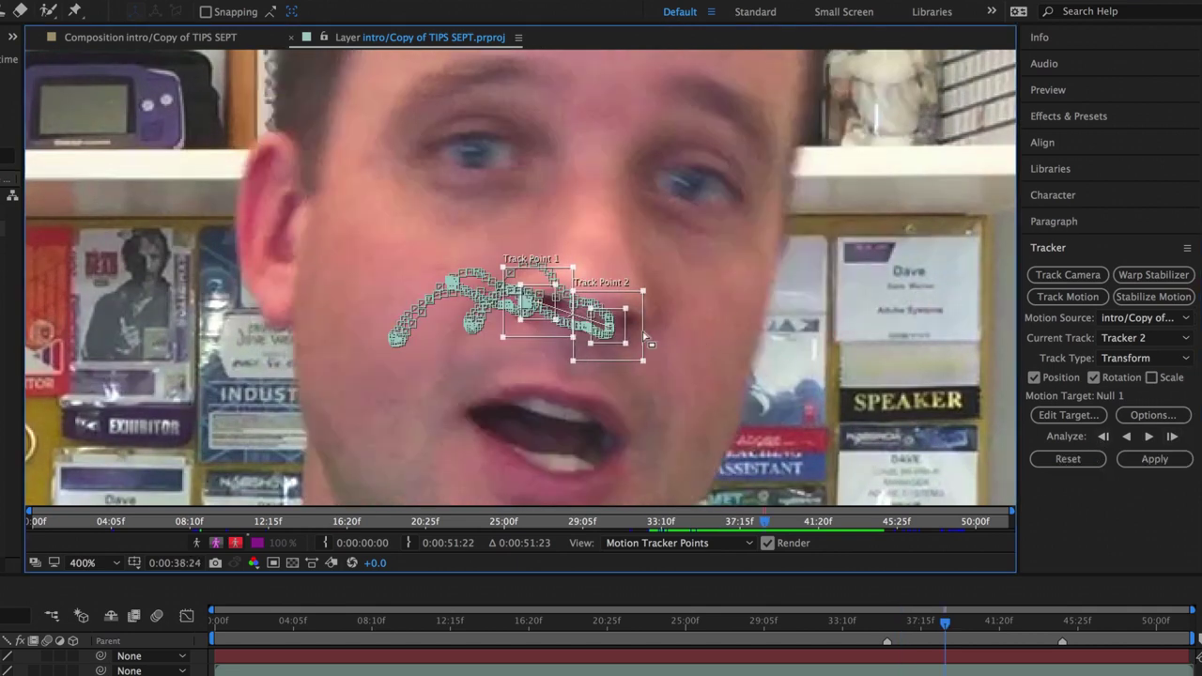
Correct drift by nudging Track Points 1 and 2 back onto the nose
drag(644, 332, 649, 319)
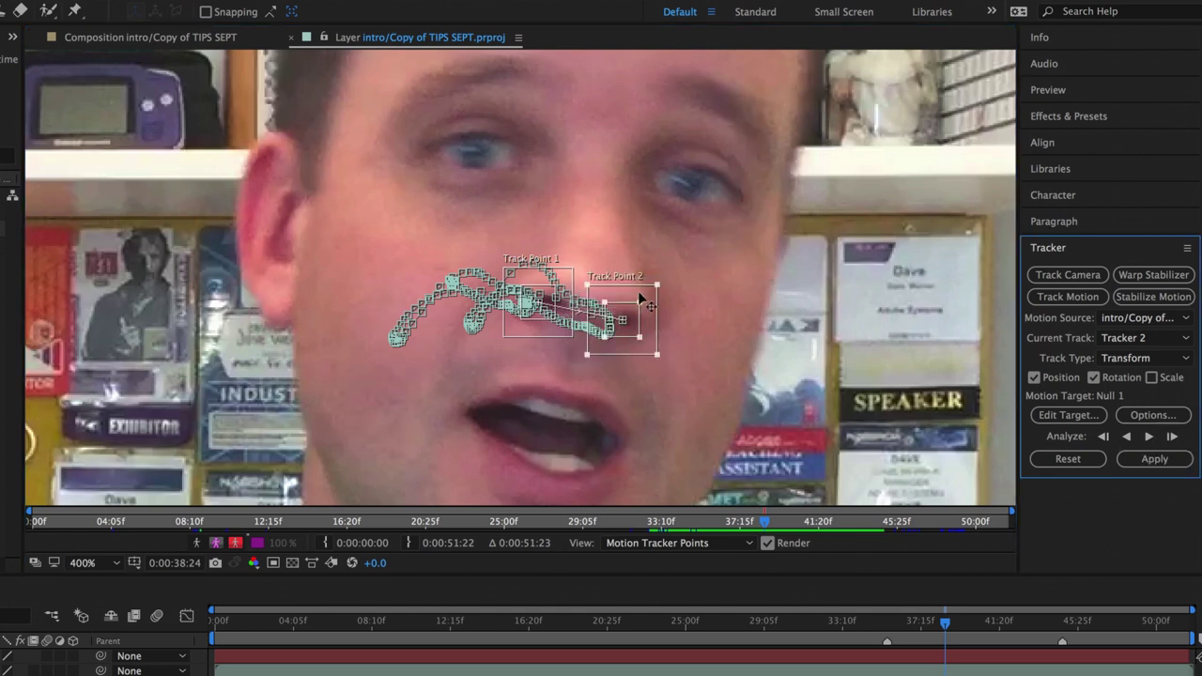
mouse_move(646, 302)
mouse_down()
mouse_move(770, 290)
mouse_move(637, 298)
mouse_up()
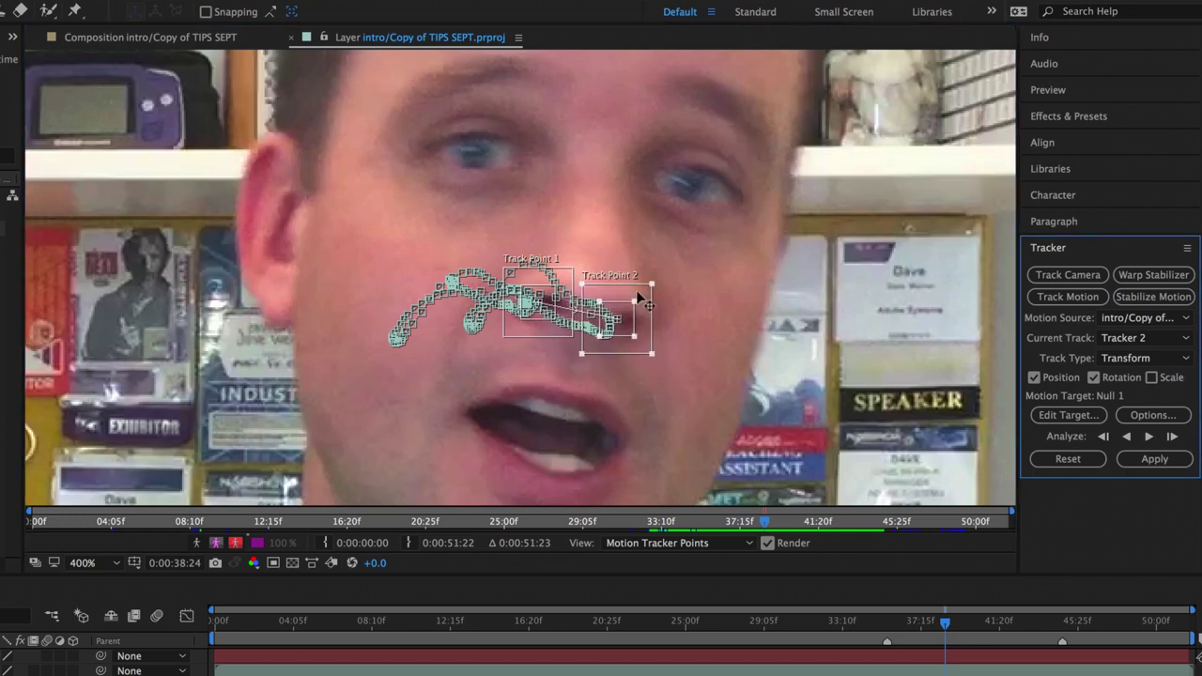
click(1172, 436)
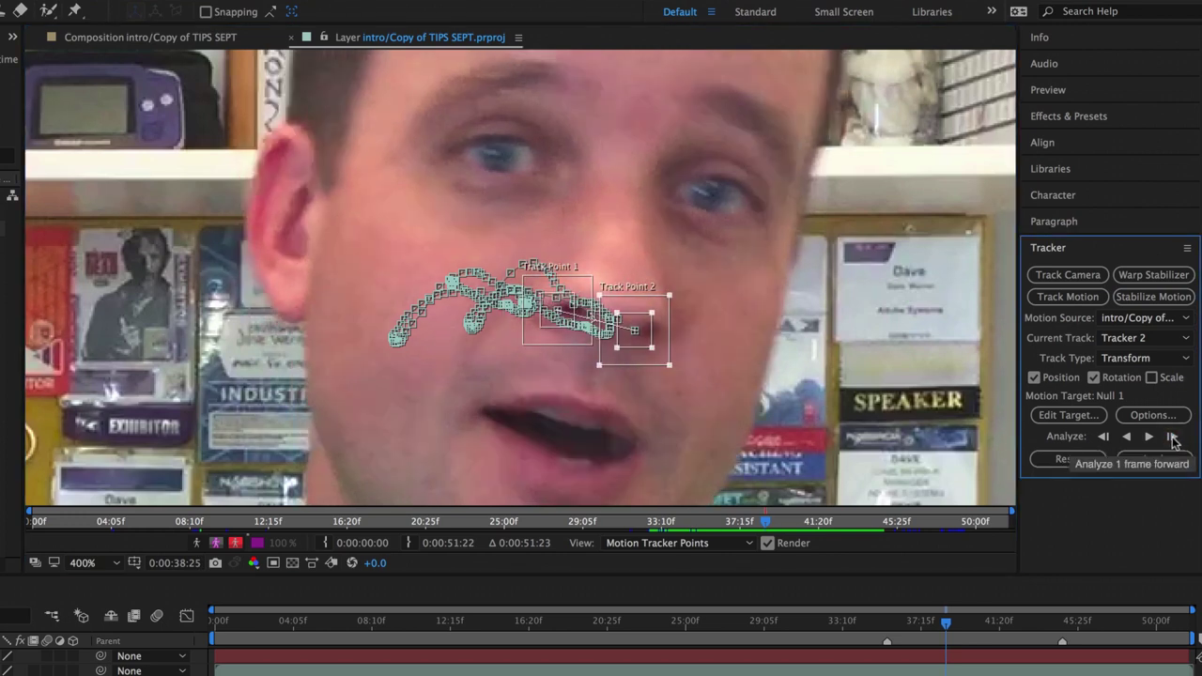
drag(645, 316, 661, 319)
drag(590, 296, 604, 298)
Continue tracking frame by frame, then Analyze forward continuously through the rest of the clip
click(1173, 436)
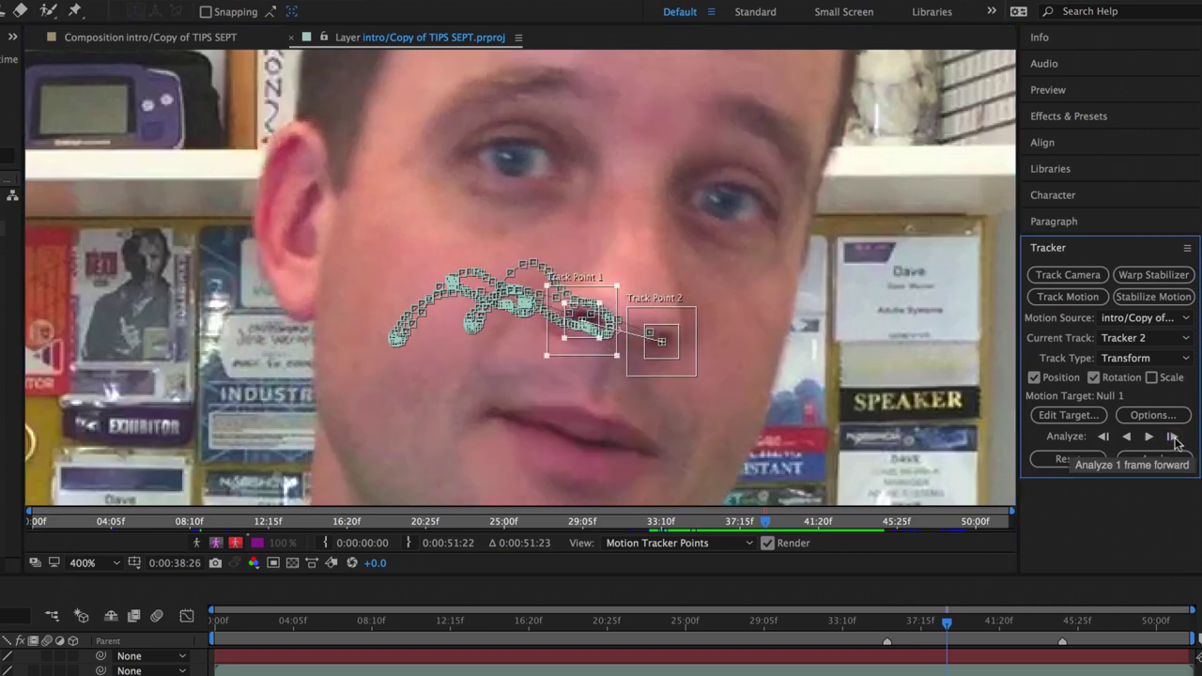
click(1172, 436)
click(1172, 435)
click(1172, 436)
click(1172, 435)
click(1172, 436)
click(1172, 436)
click(1173, 436)
click(1172, 436)
click(1173, 436)
click(1172, 436)
click(1172, 436)
click(1172, 435)
click(1172, 436)
click(1172, 436)
click(1172, 435)
click(1172, 436)
click(1173, 436)
click(1172, 436)
click(1172, 436)
click(1172, 436)
click(1173, 436)
click(1173, 437)
click(1173, 436)
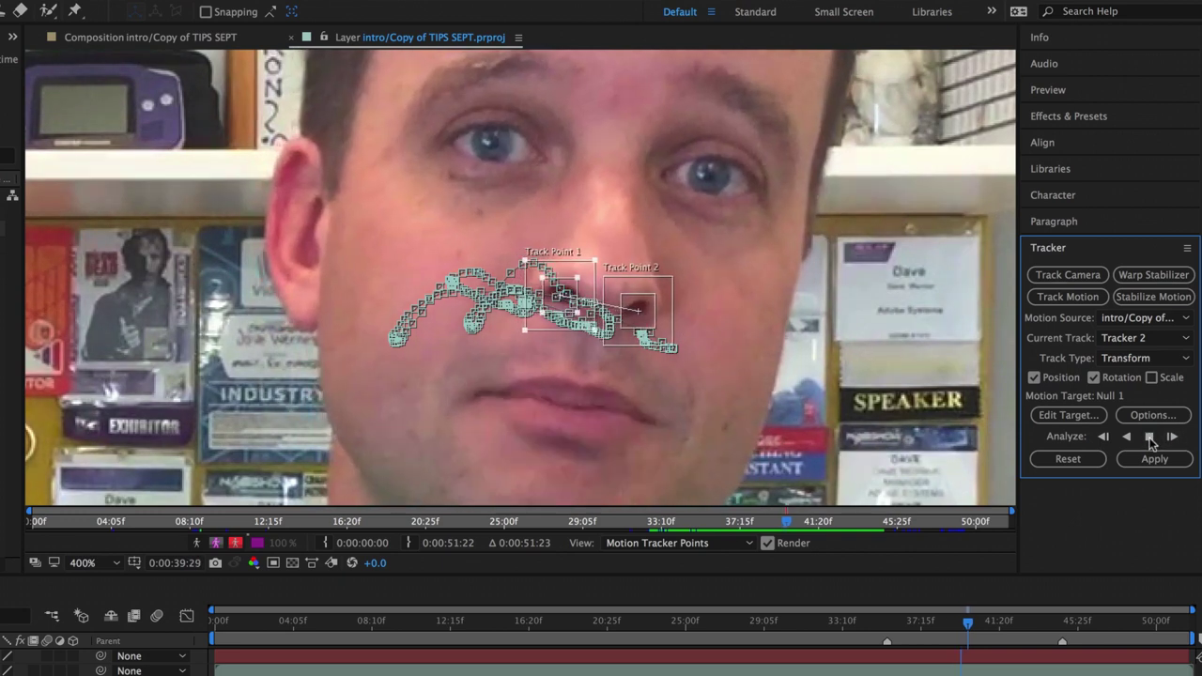
click(1150, 437)
click(1149, 436)
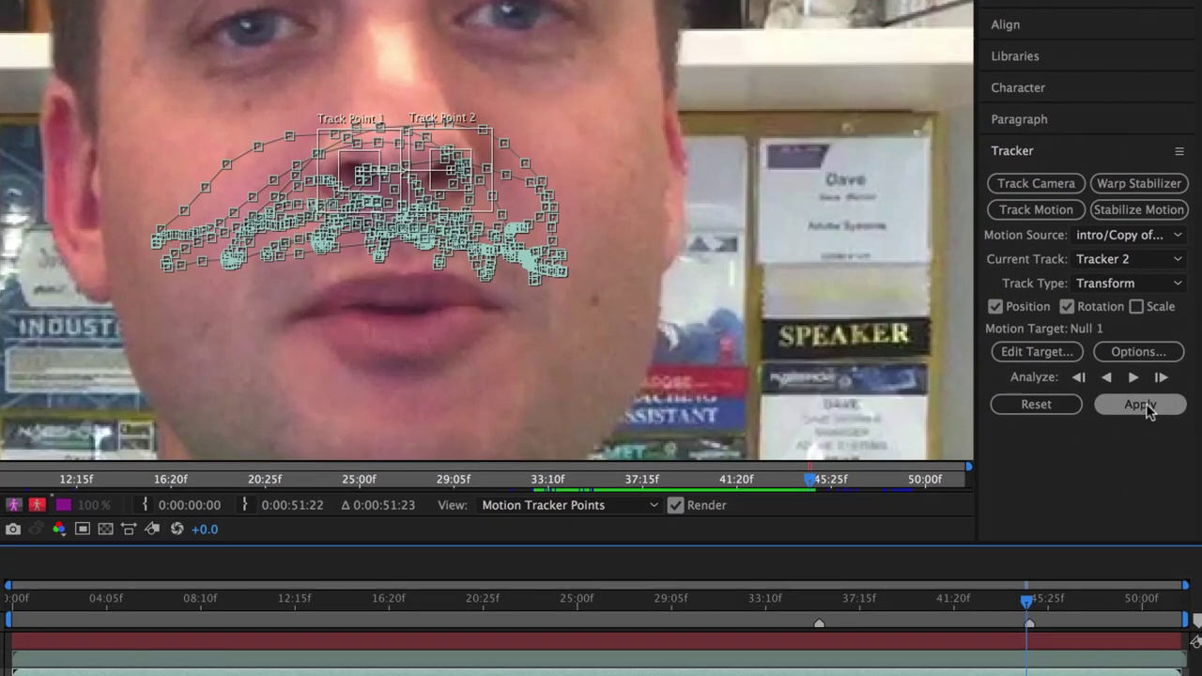
Apply the track to Null 1 with Apply Dimensions set to X and Y
click(1160, 462)
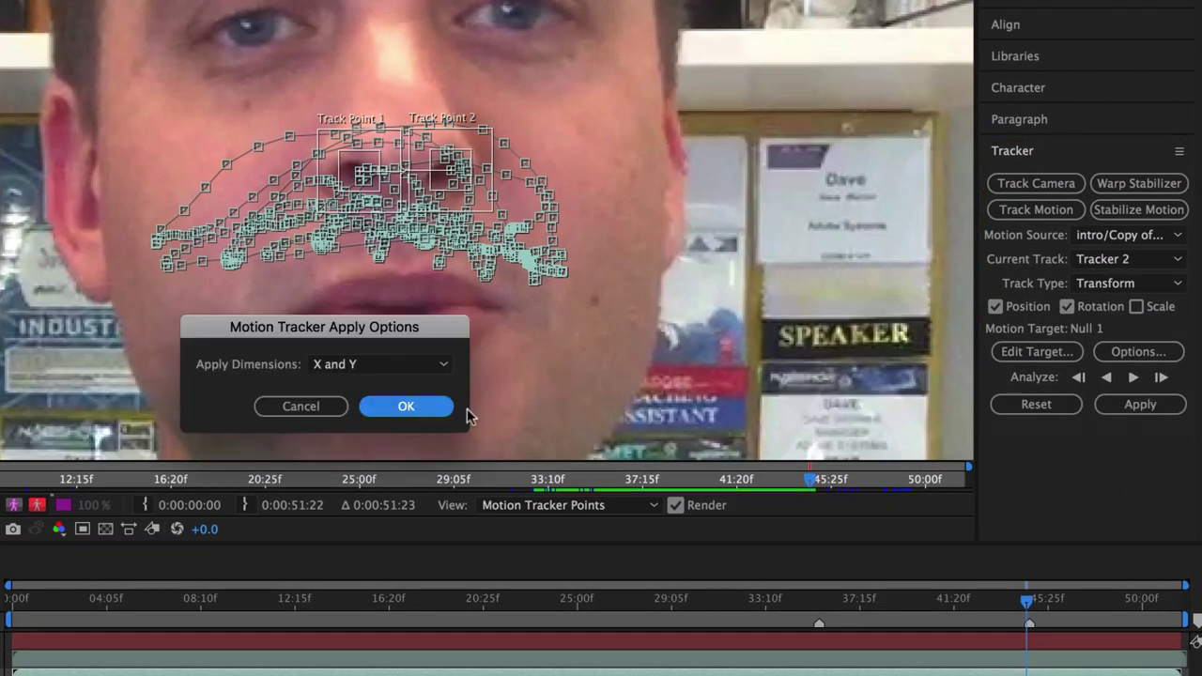
click(404, 365)
click(389, 386)
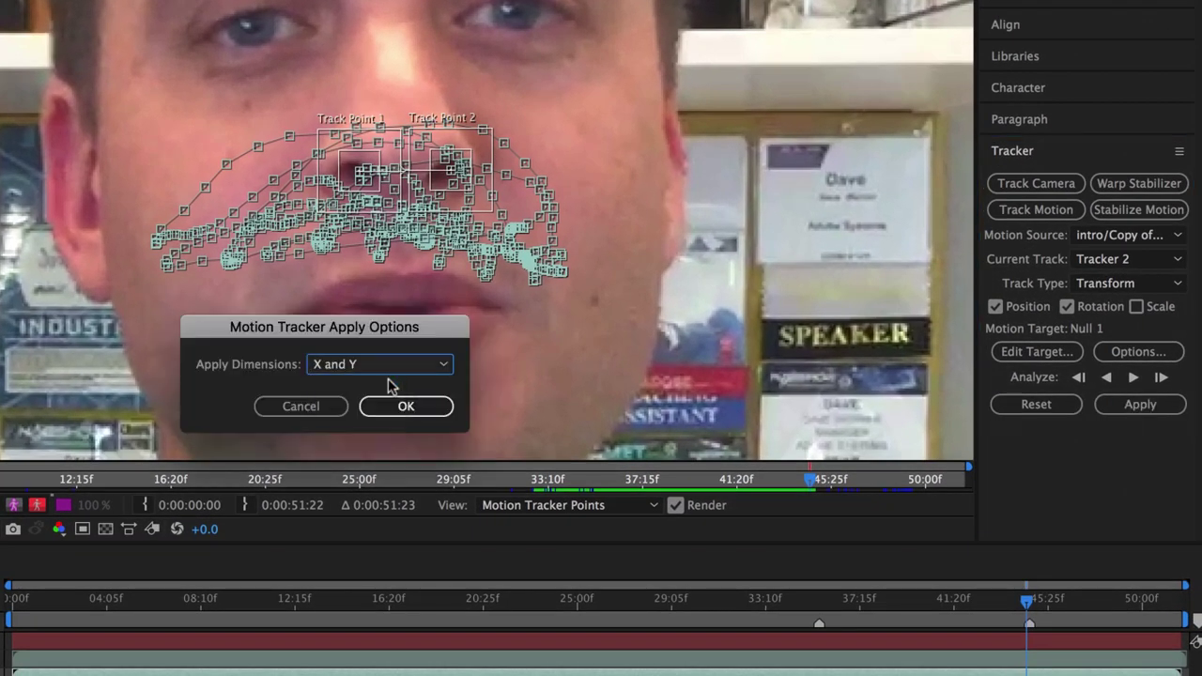
click(399, 406)
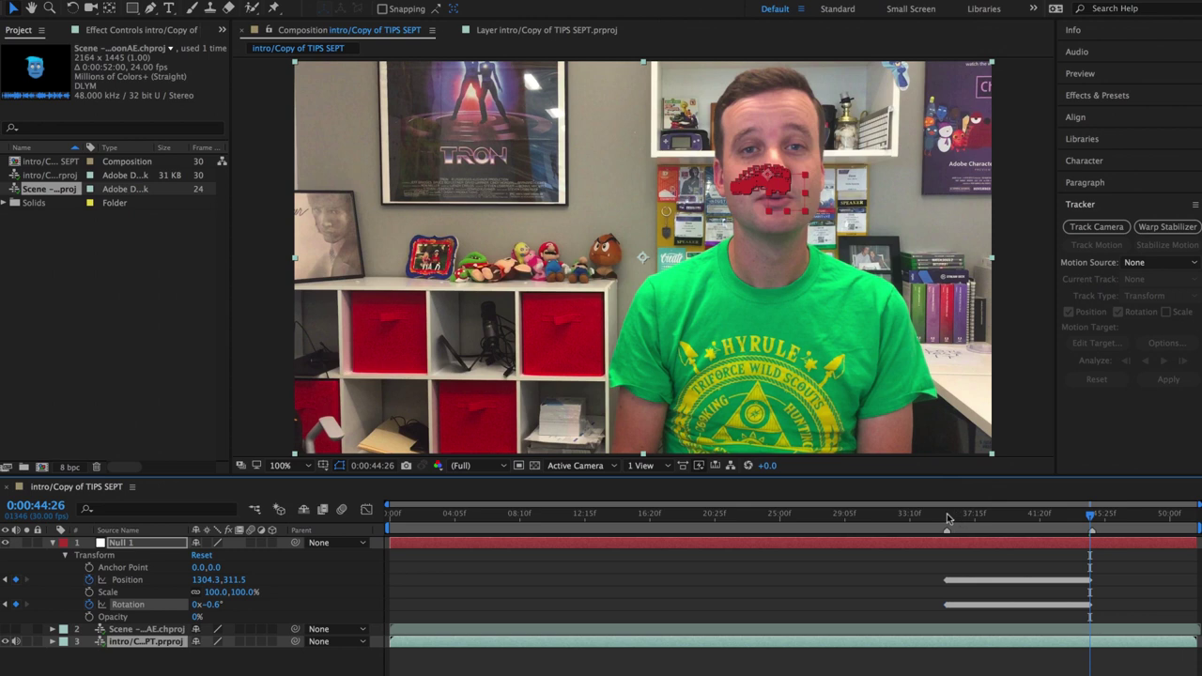
Select Null 1 and preview and scrub from 0:00:35:18 to check the tracking
click(828, 601)
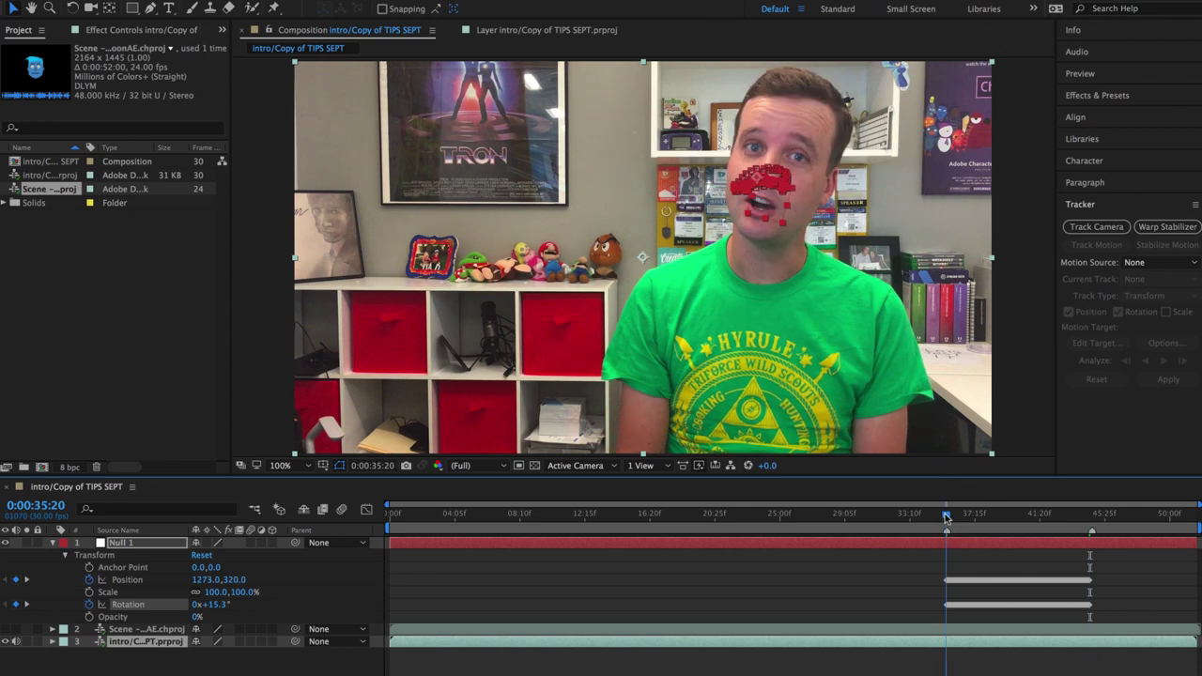
drag(946, 517, 948, 519)
click(137, 544)
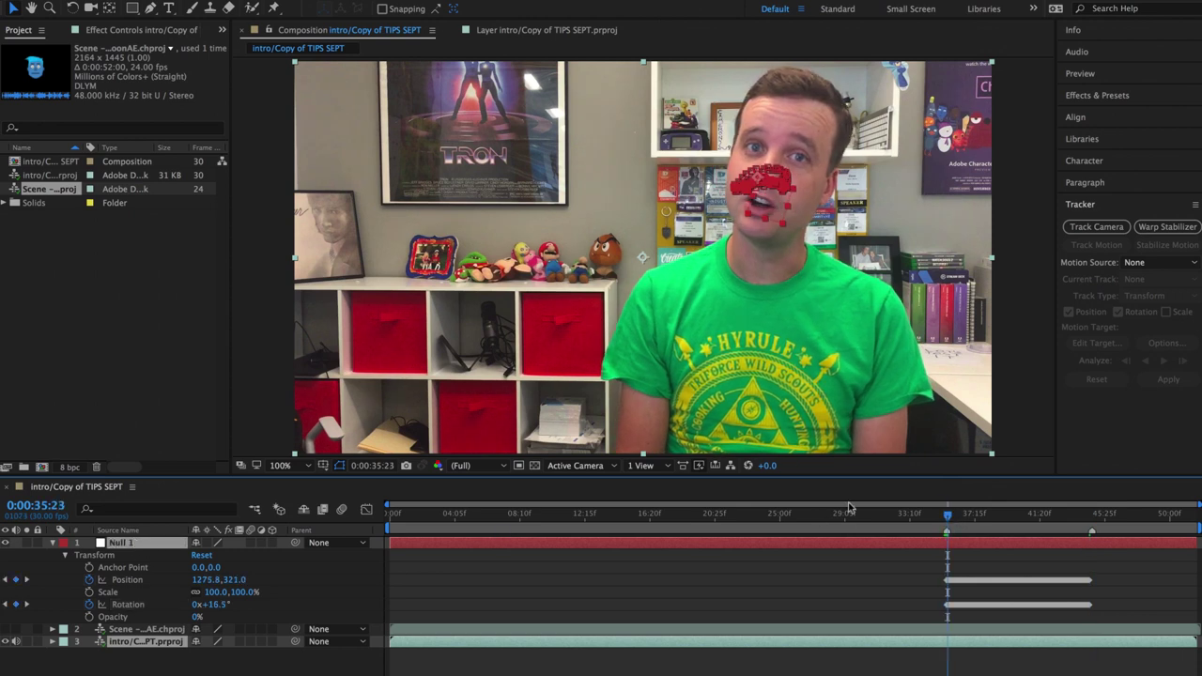
key(space)
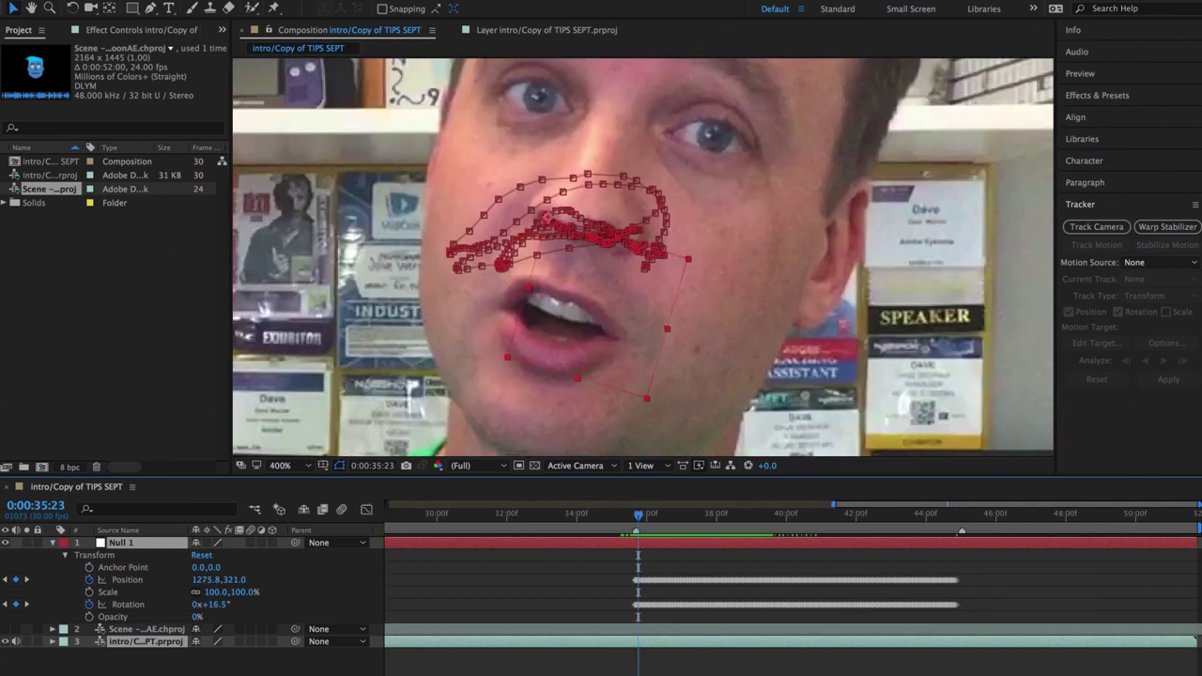
key(equal)
key(equal)
key(equal)
key(equal)
key(minus)
key(minus)
drag(786, 517, 637, 566)
Set the viewer to 100% and make the Blueguy Scene layer visible
click(305, 466)
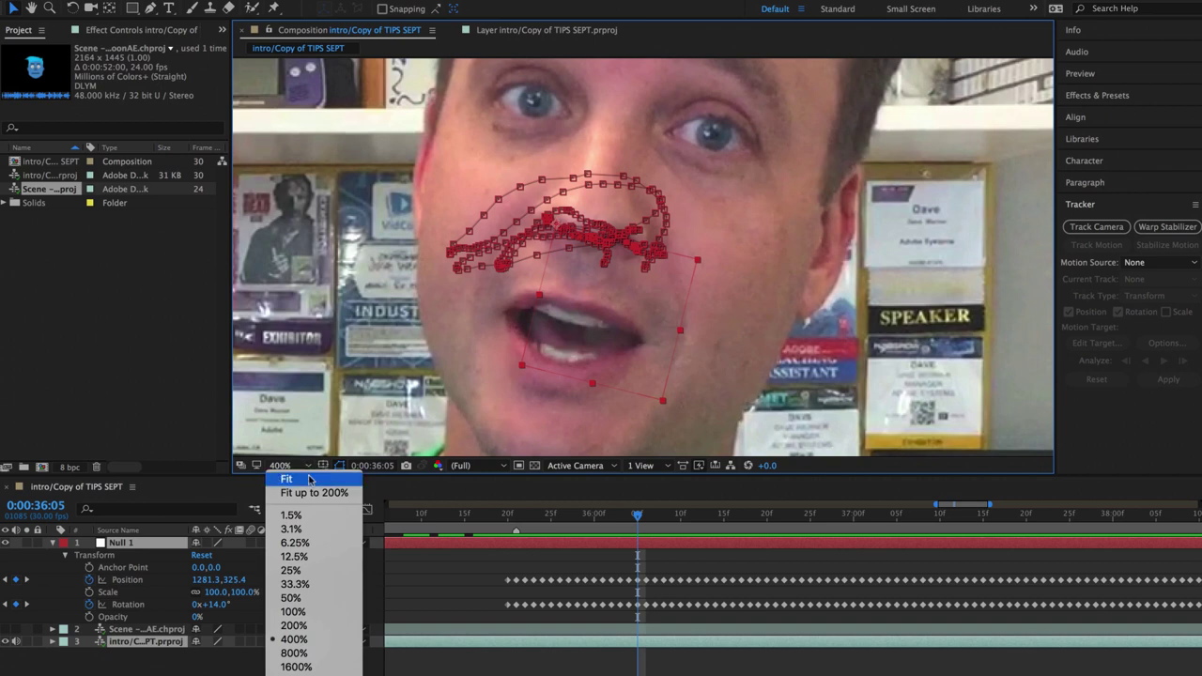
click(293, 612)
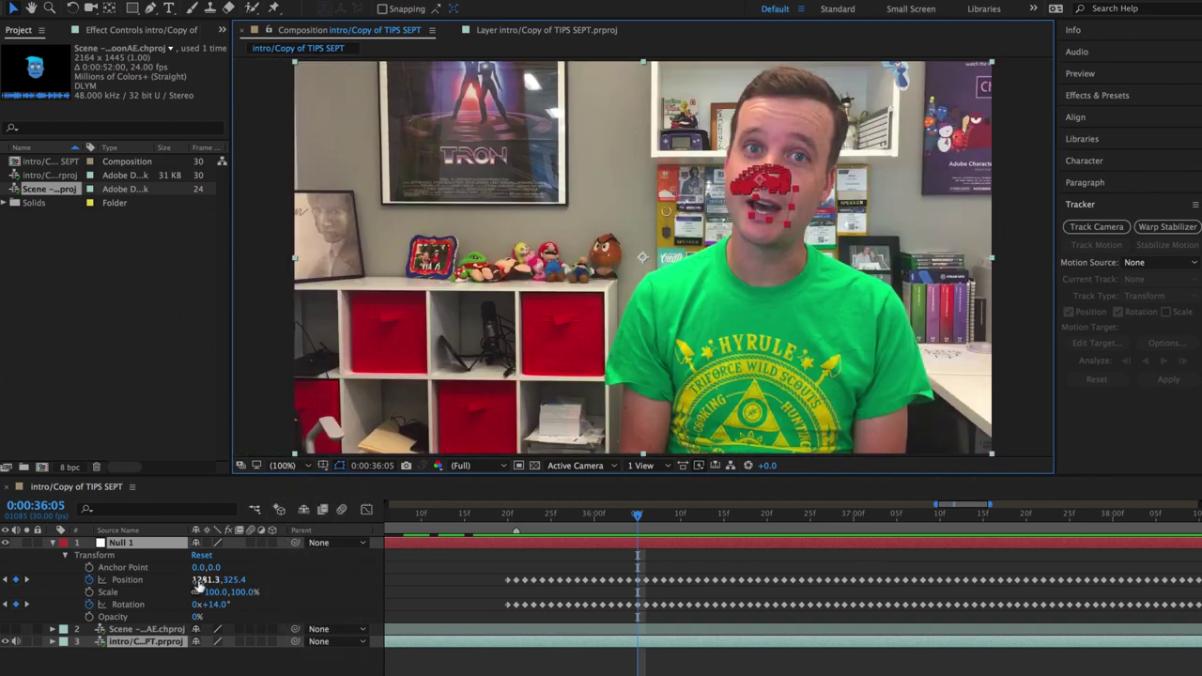
click(157, 630)
click(4, 630)
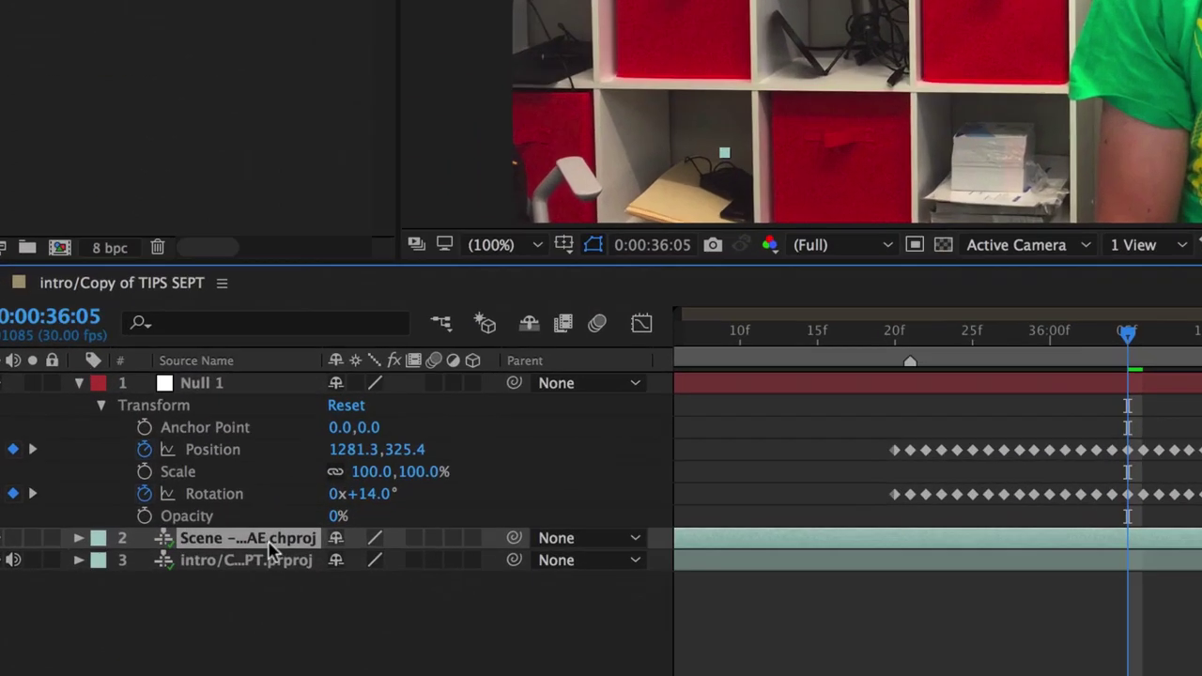
Tilt the cartoon head a few degrees with its Rotation value
key(r)
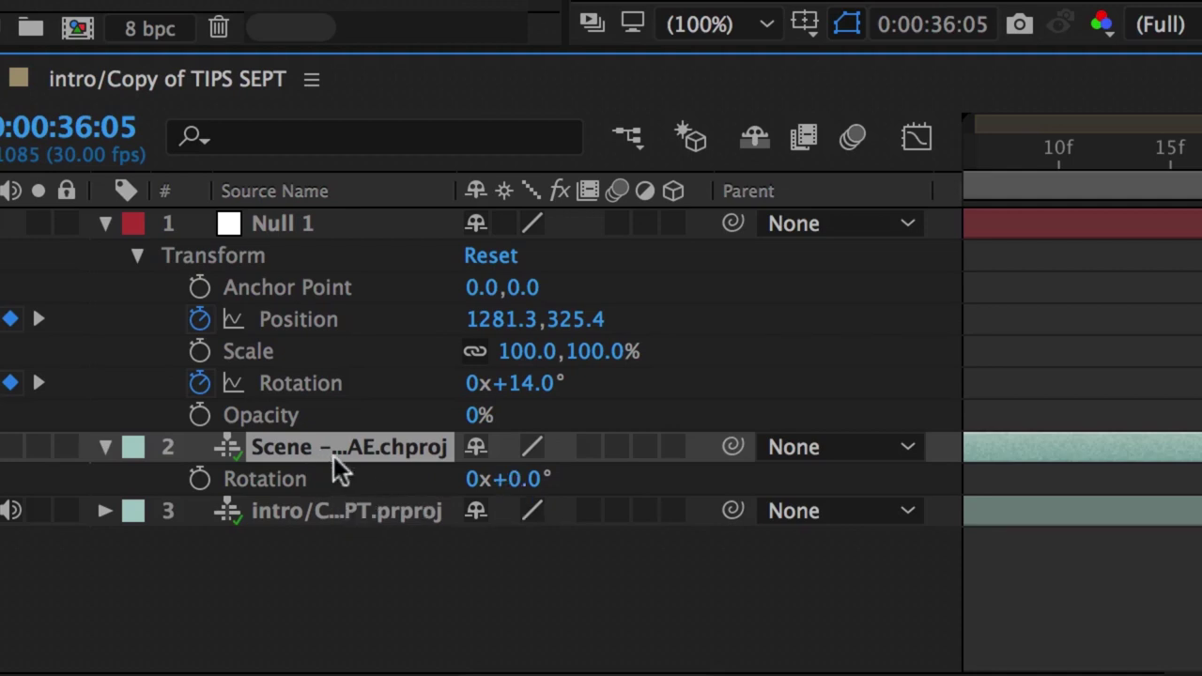
mouse_move(529, 480)
mouse_down()
mouse_move(555, 479)
mouse_move(534, 479)
mouse_up()
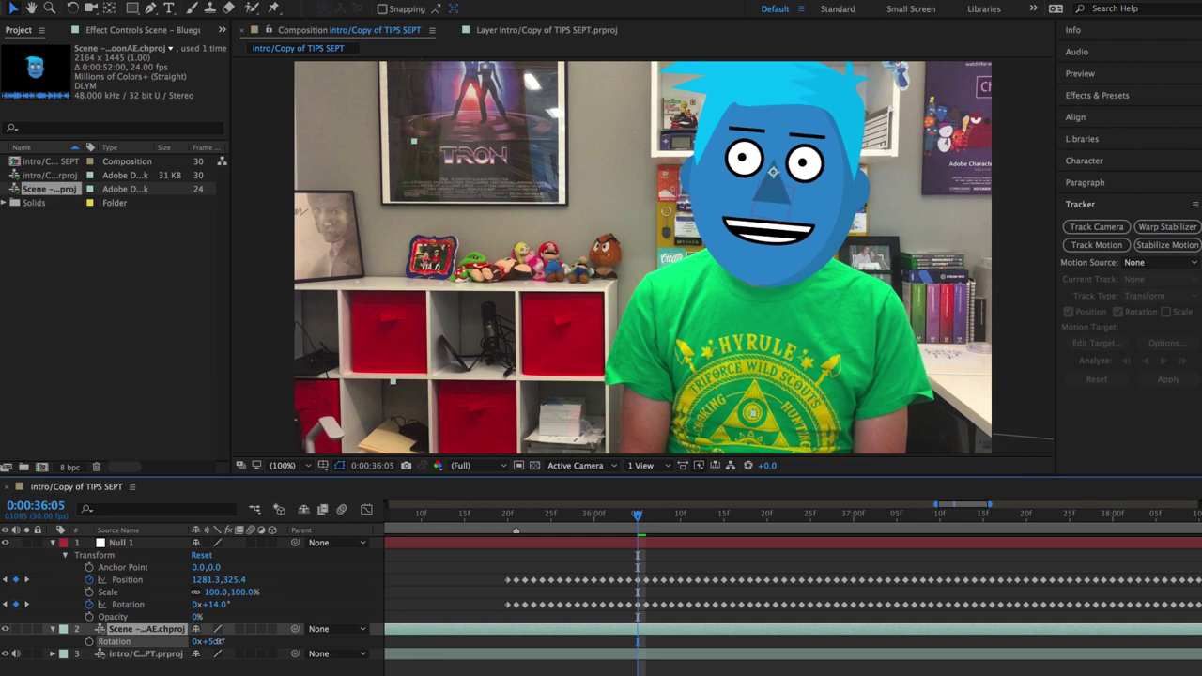
click(811, 235)
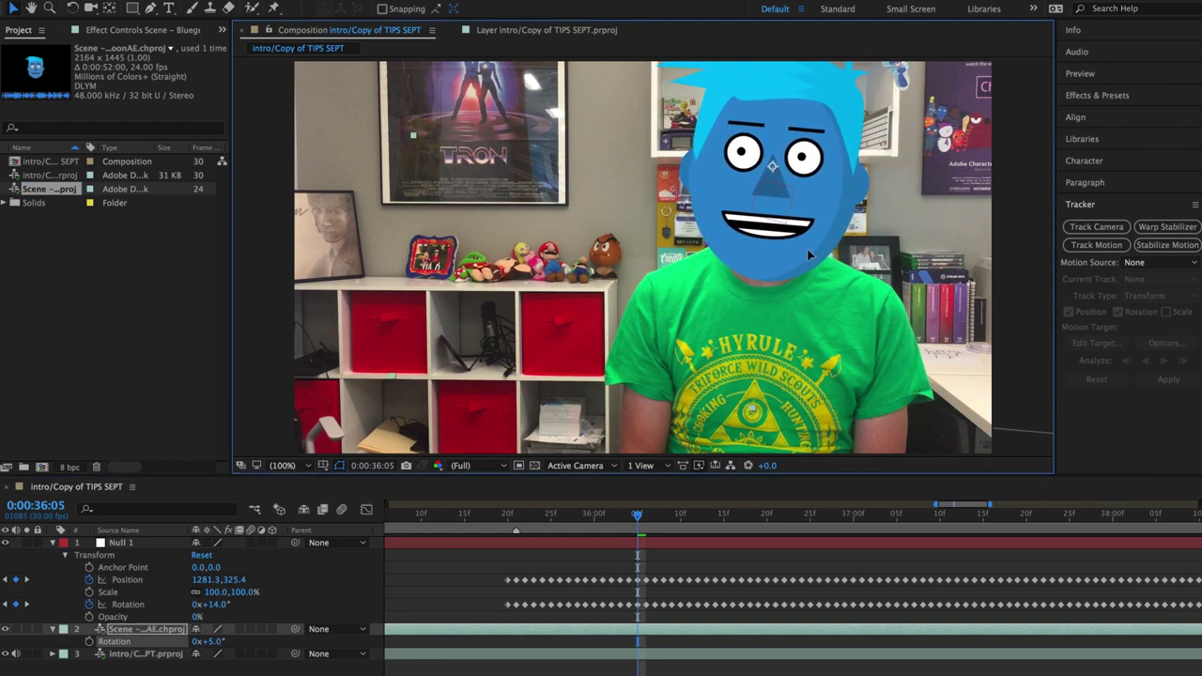
Scale the cartoon head layer down to 87%
key(s)
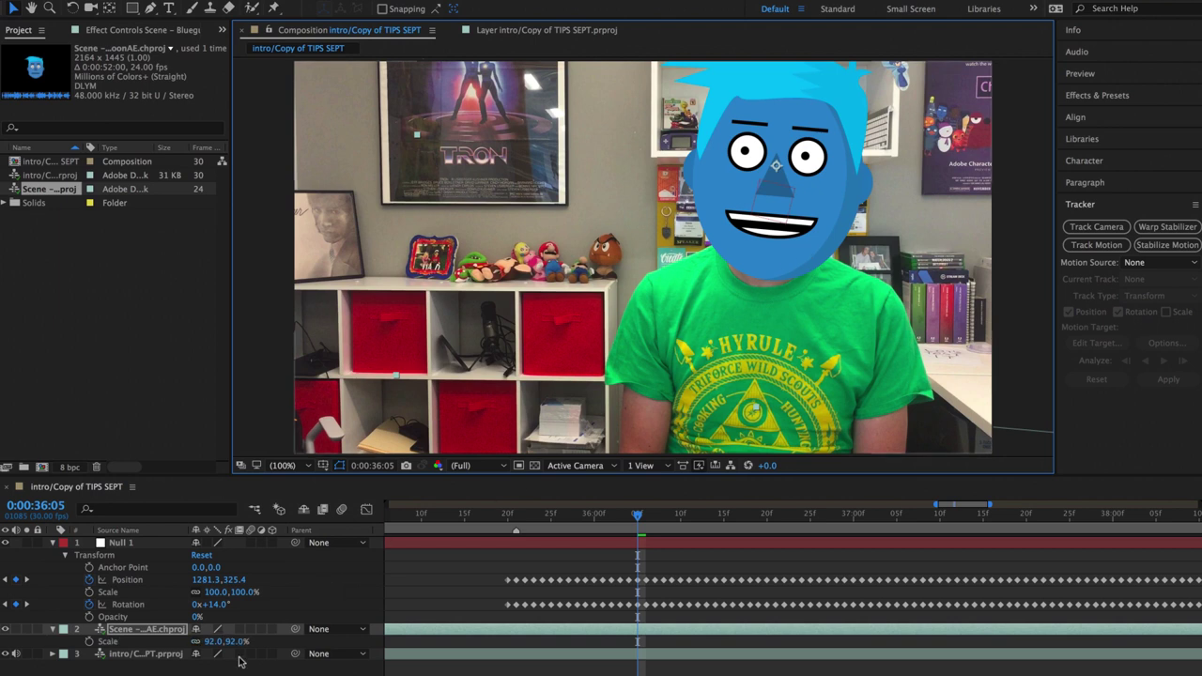
drag(234, 646, 229, 641)
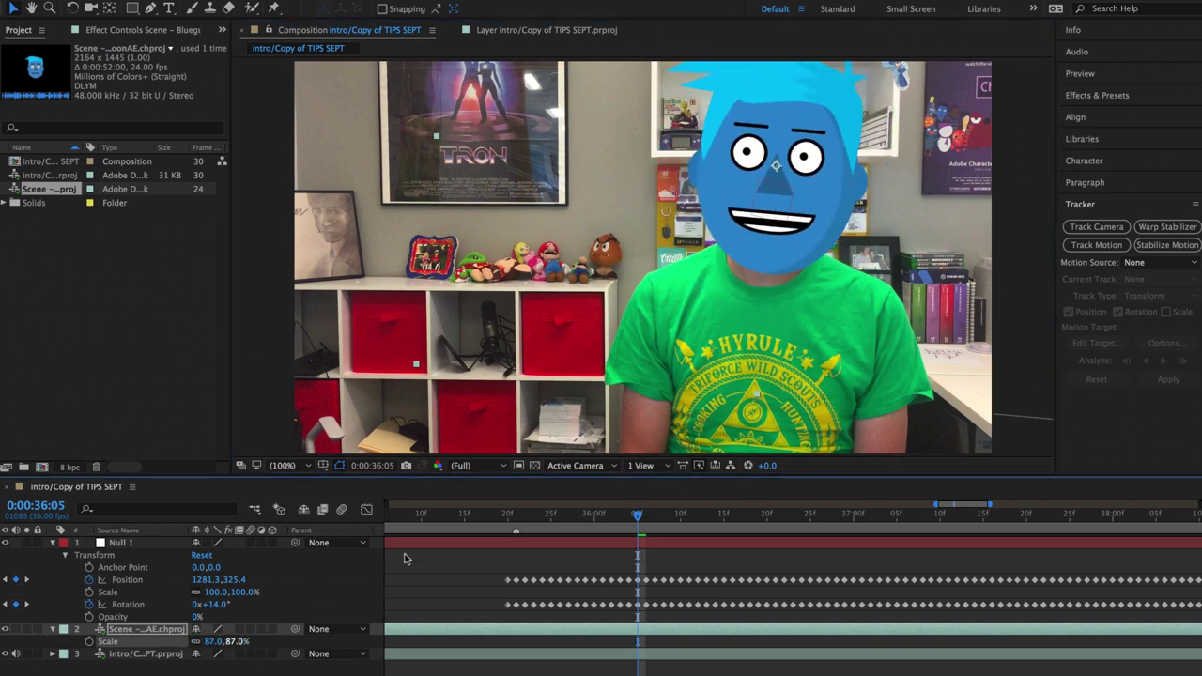
click(798, 238)
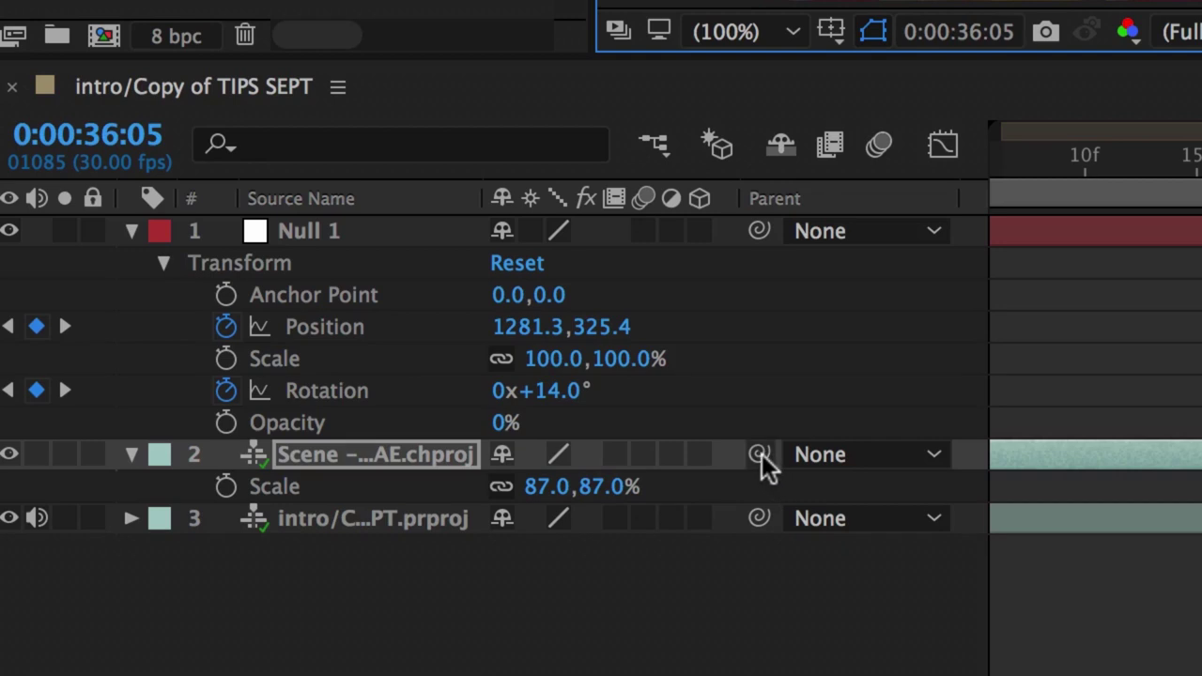
Parent the Blueguy Scene layer to Null 1
mouse_move(759, 454)
mouse_down()
mouse_move(641, 419)
mouse_move(348, 230)
mouse_move(315, 237)
mouse_up()
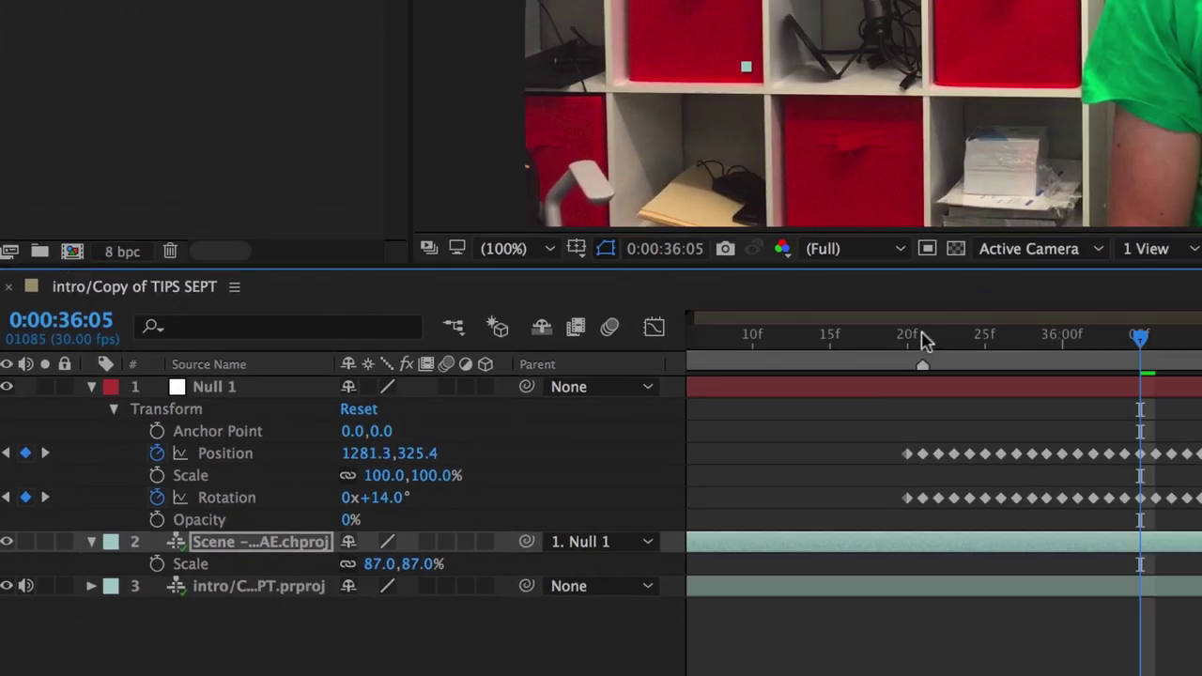
click(516, 516)
Play back the composition to check the head follows the face
key(space)
key(minus)
key(p)
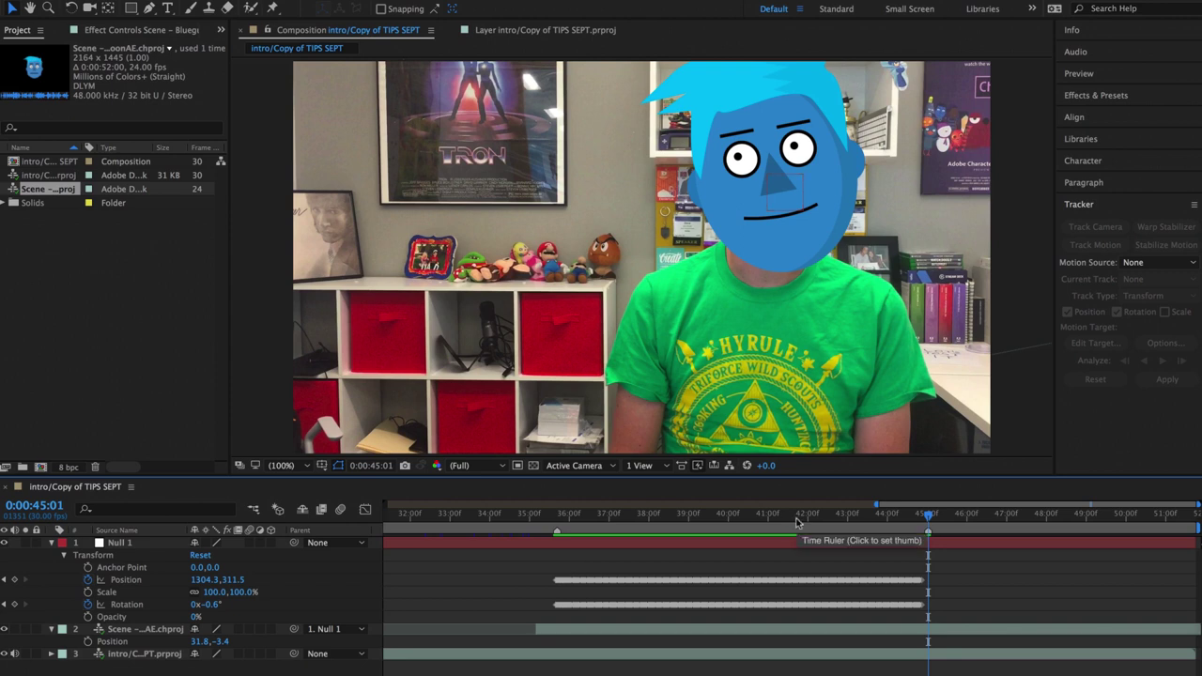
Keyframe the head's Position, moving it right and up to 67.6,-14.7 at 0:00:41:14
mouse_move(796, 517)
mouse_down()
mouse_move(743, 522)
mouse_move(787, 523)
mouse_up()
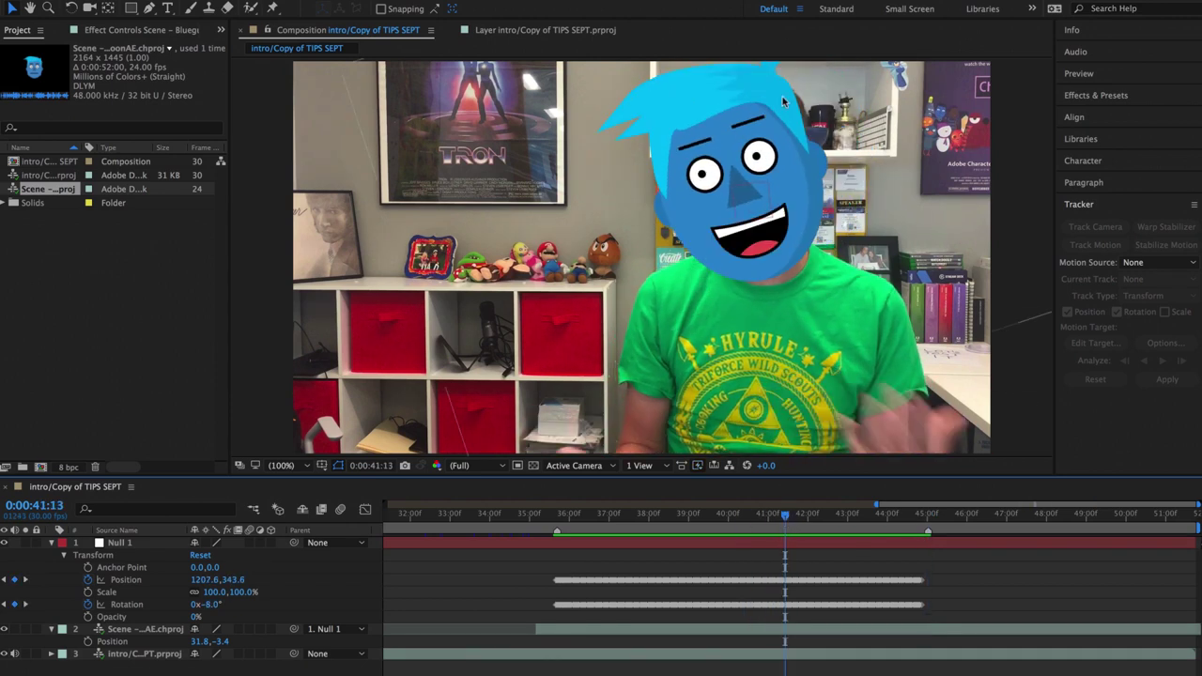
click(785, 518)
drag(784, 518, 776, 518)
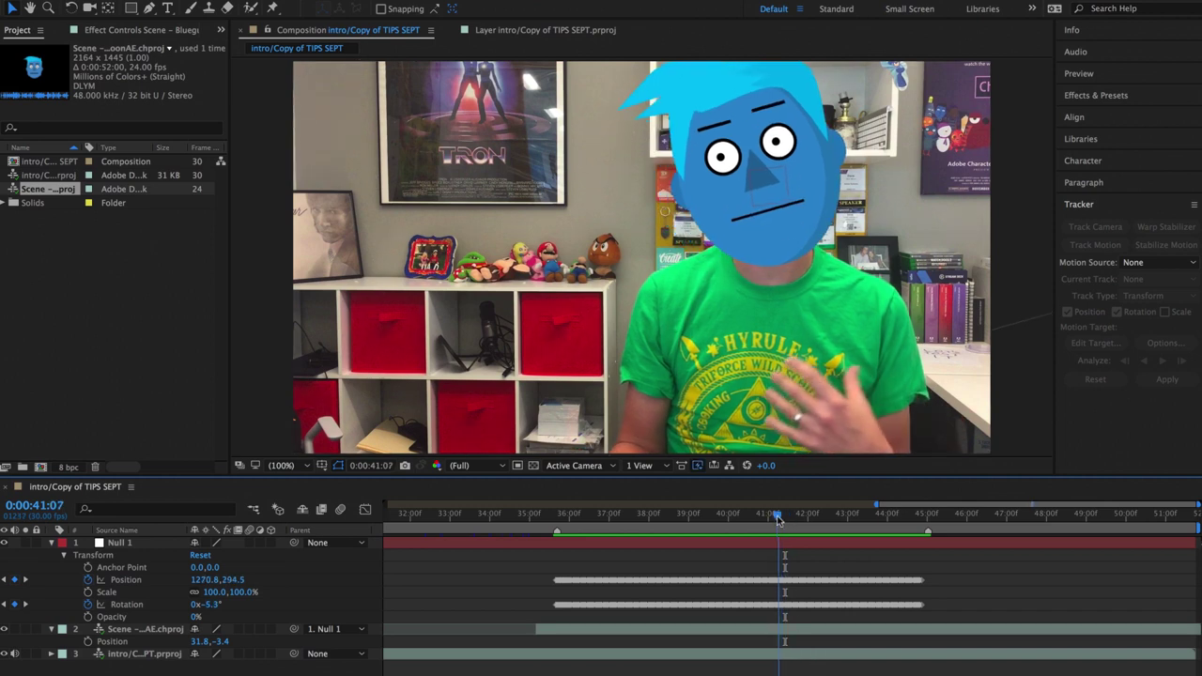
click(778, 631)
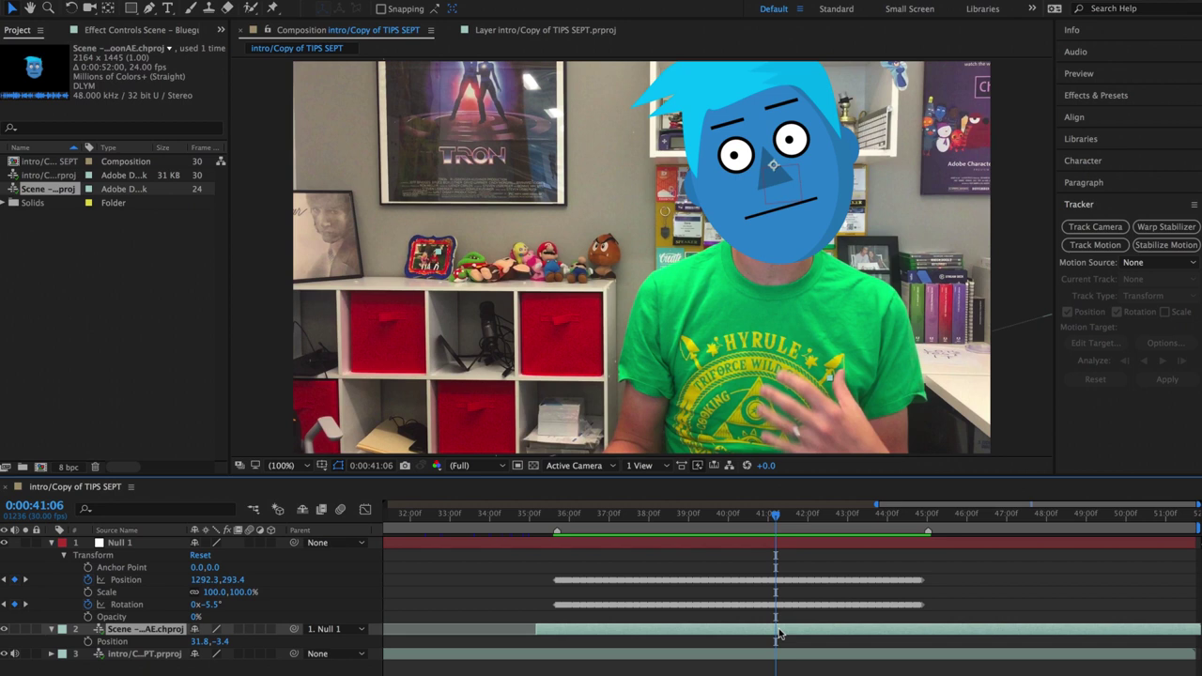
key(p)
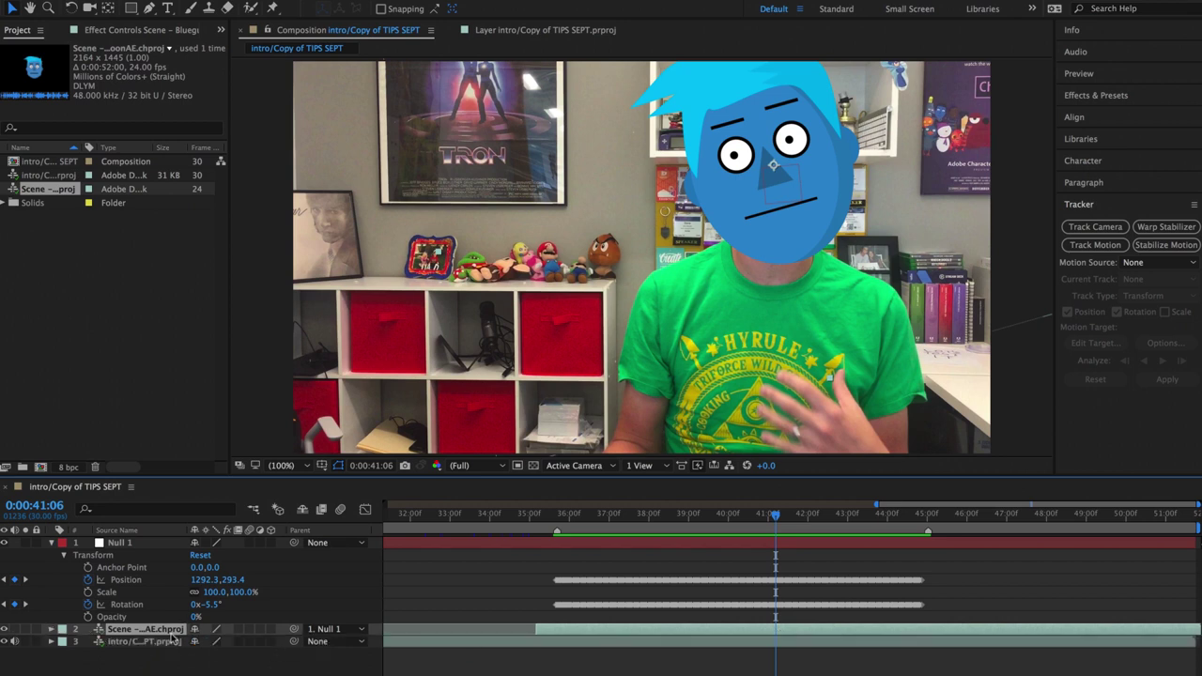
key(p)
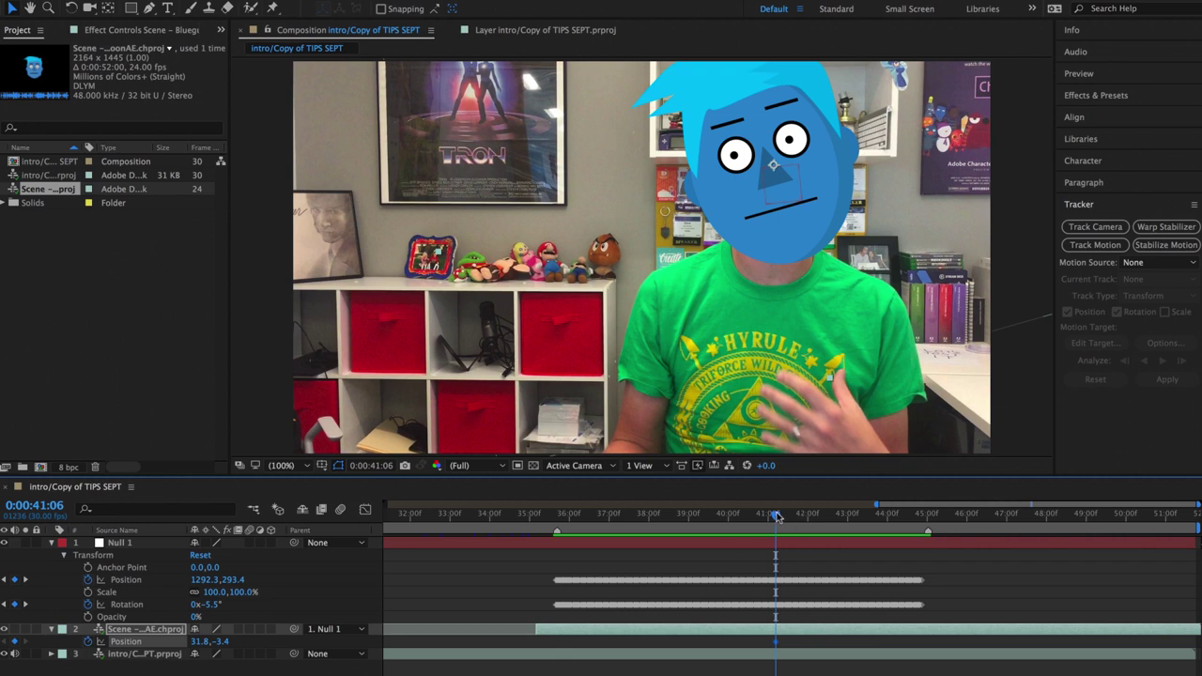
drag(777, 516, 787, 515)
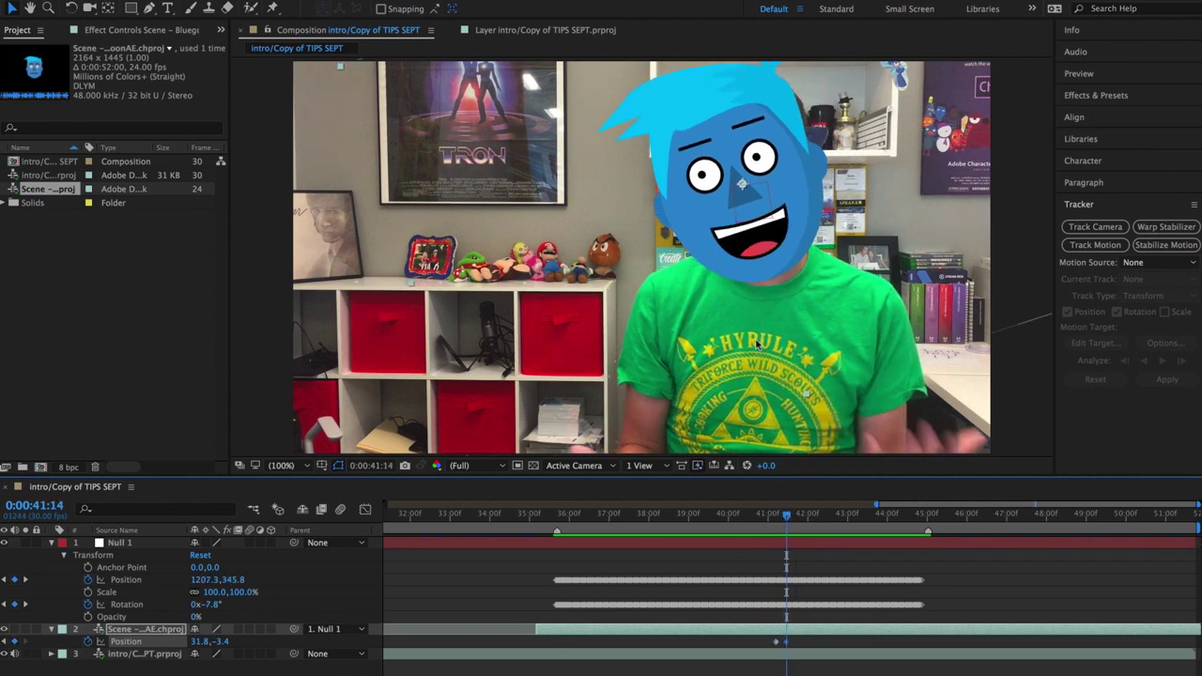
drag(776, 225, 814, 194)
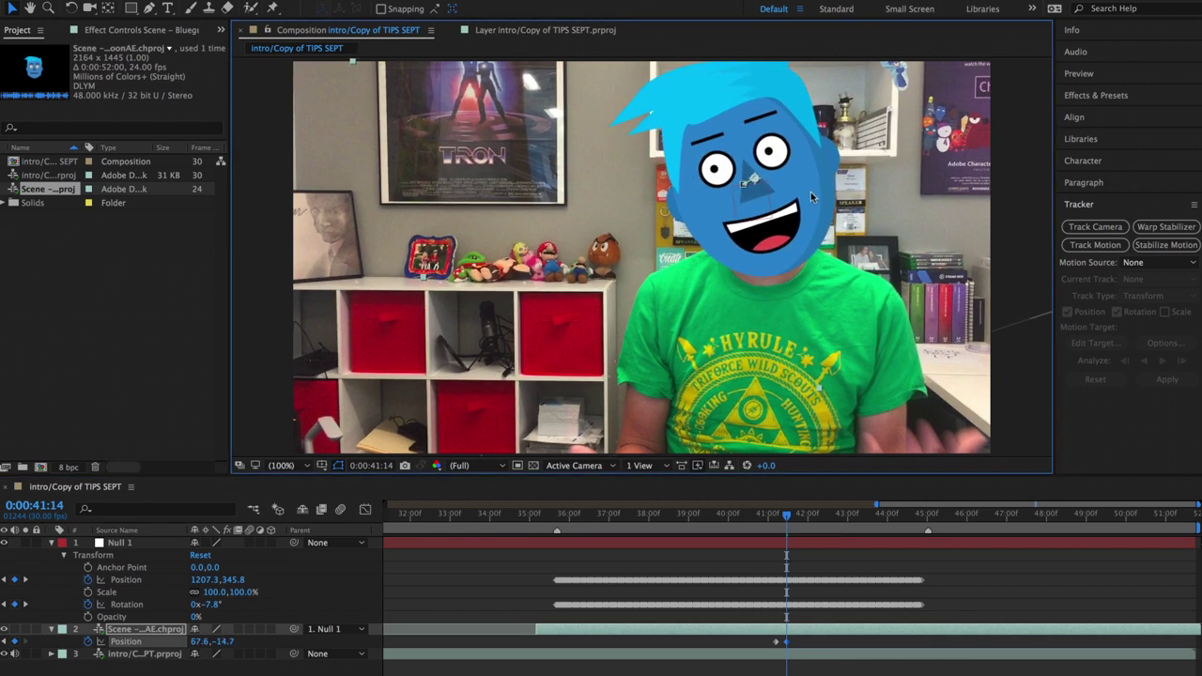